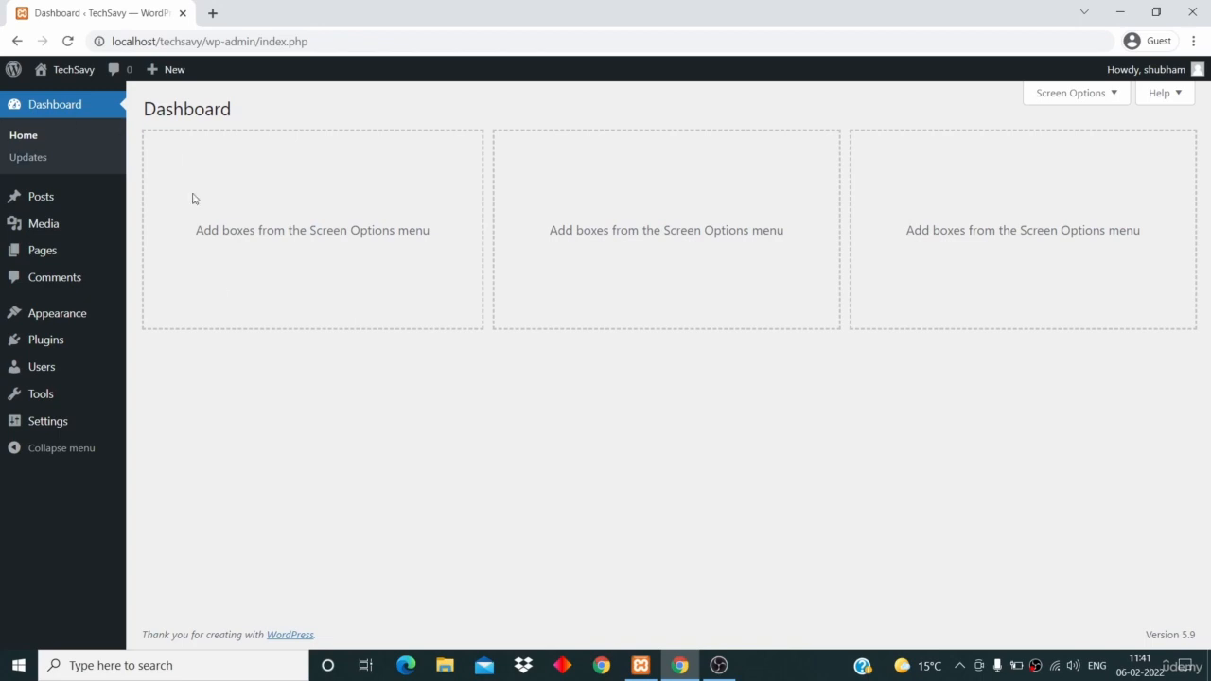
- In the General settings, replace the site's tagline with "The best place for tech news"
mouse_move(58, 424)
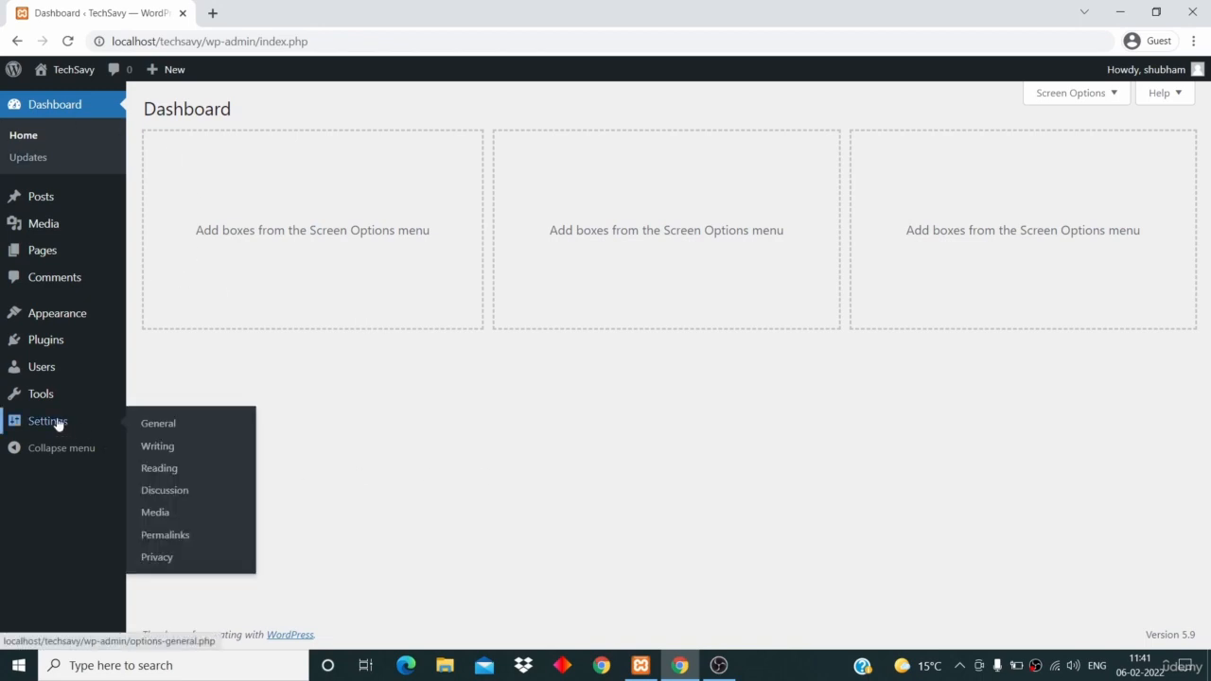
click(166, 427)
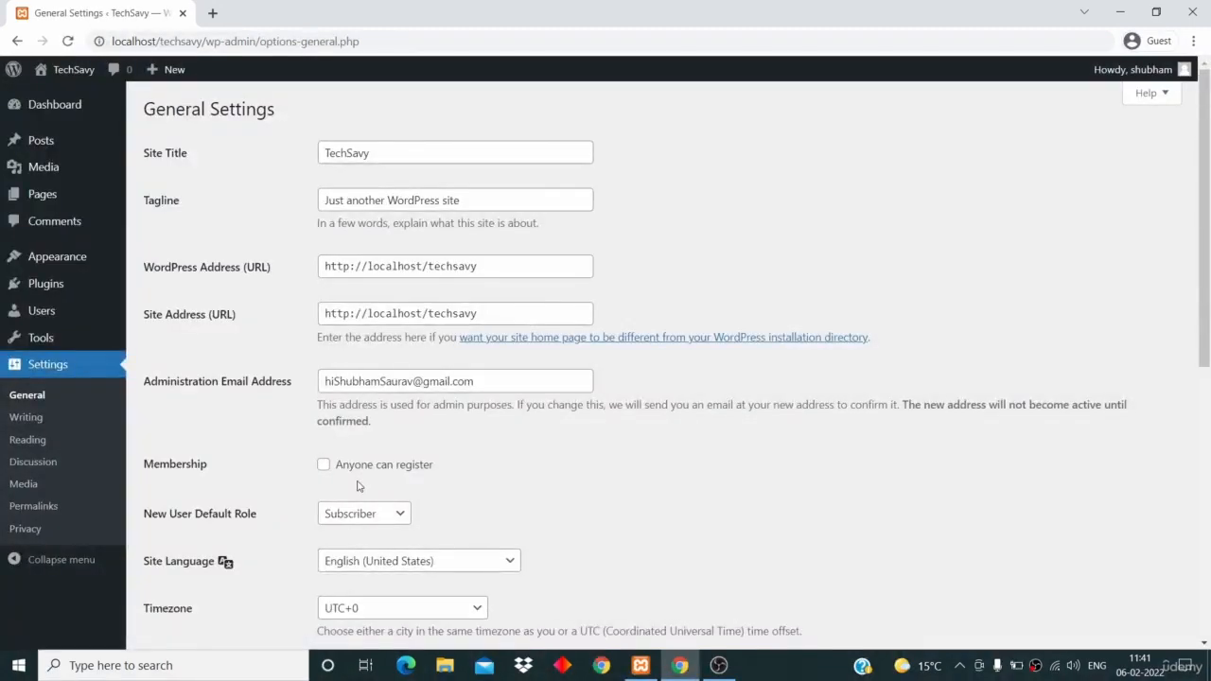
click(441, 156)
drag(441, 156, 284, 150)
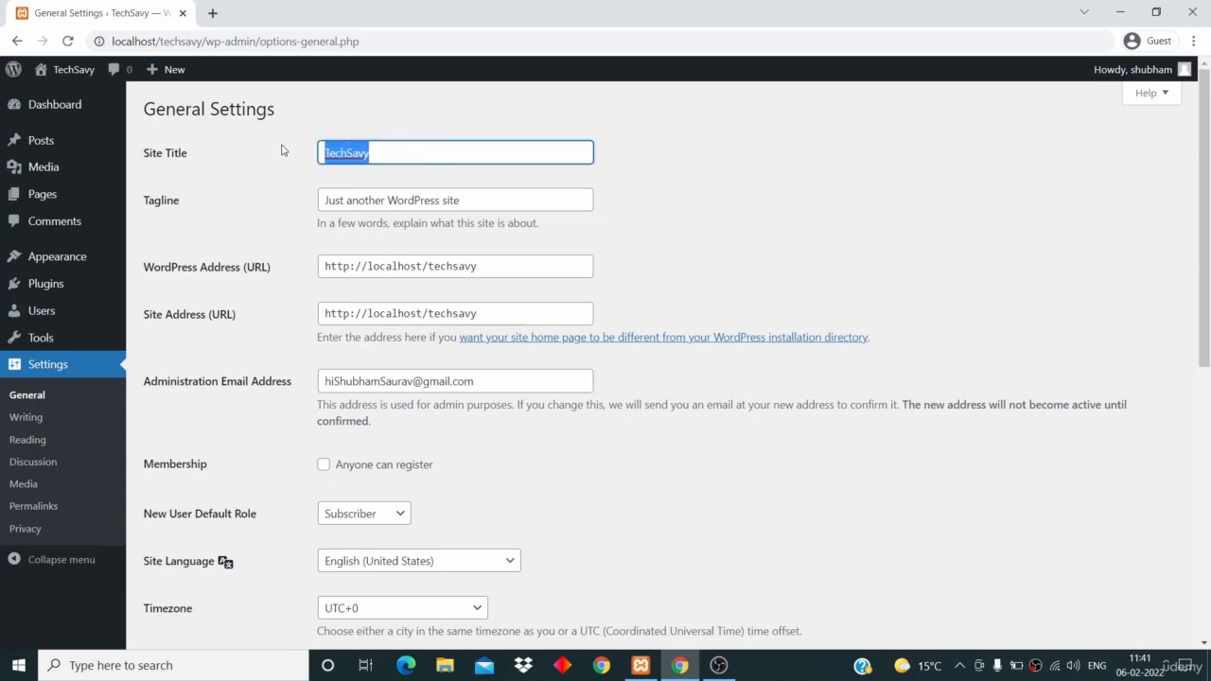
triple_click(475, 202)
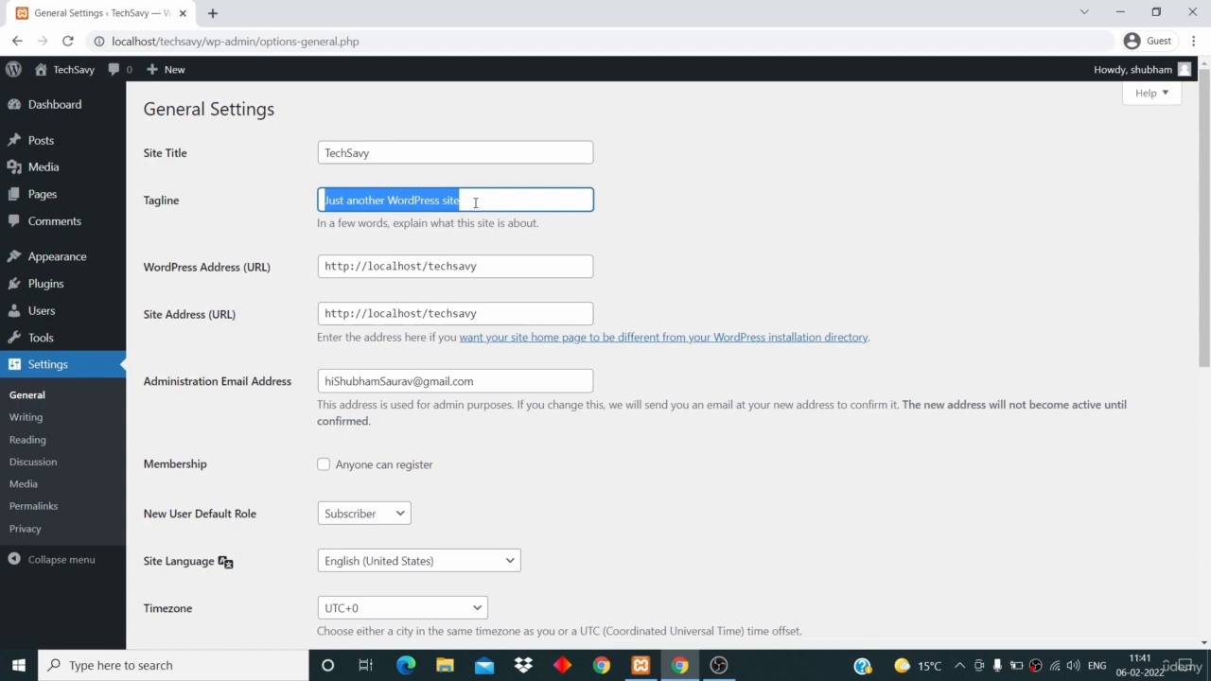
key(BackSpace)
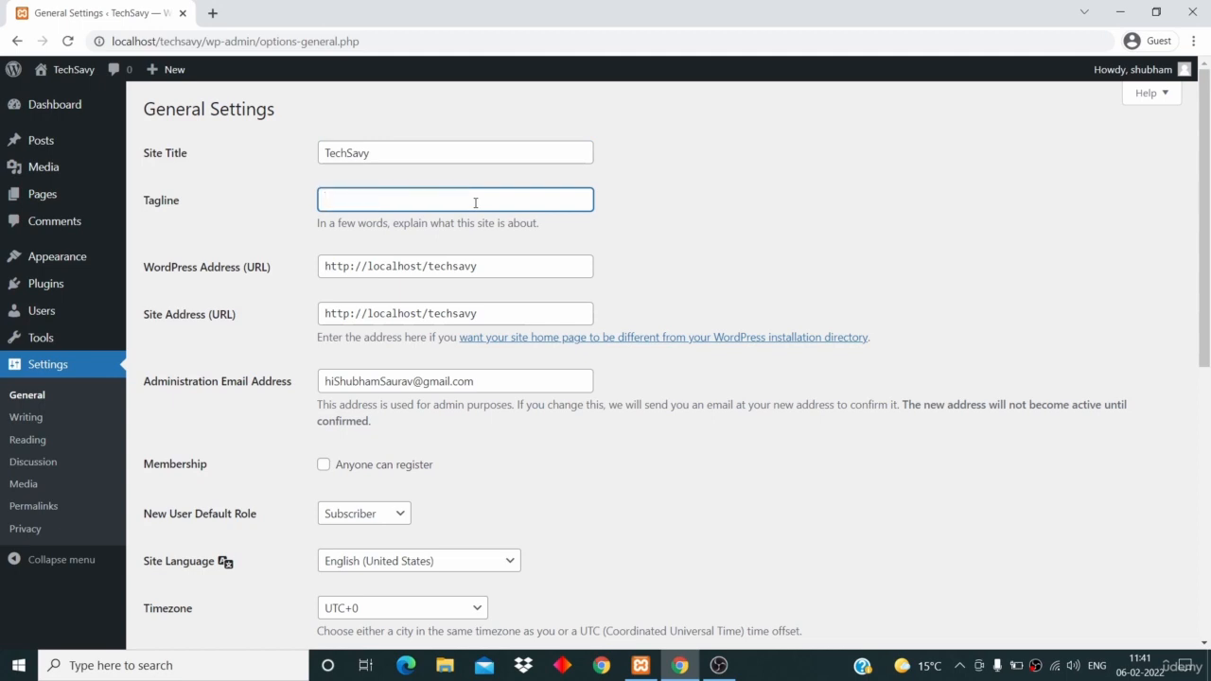
text(The best place for tech news)
- Allow anyone to register on the site, with Subscriber as the new user default role
scroll(714, 368, down, 1)
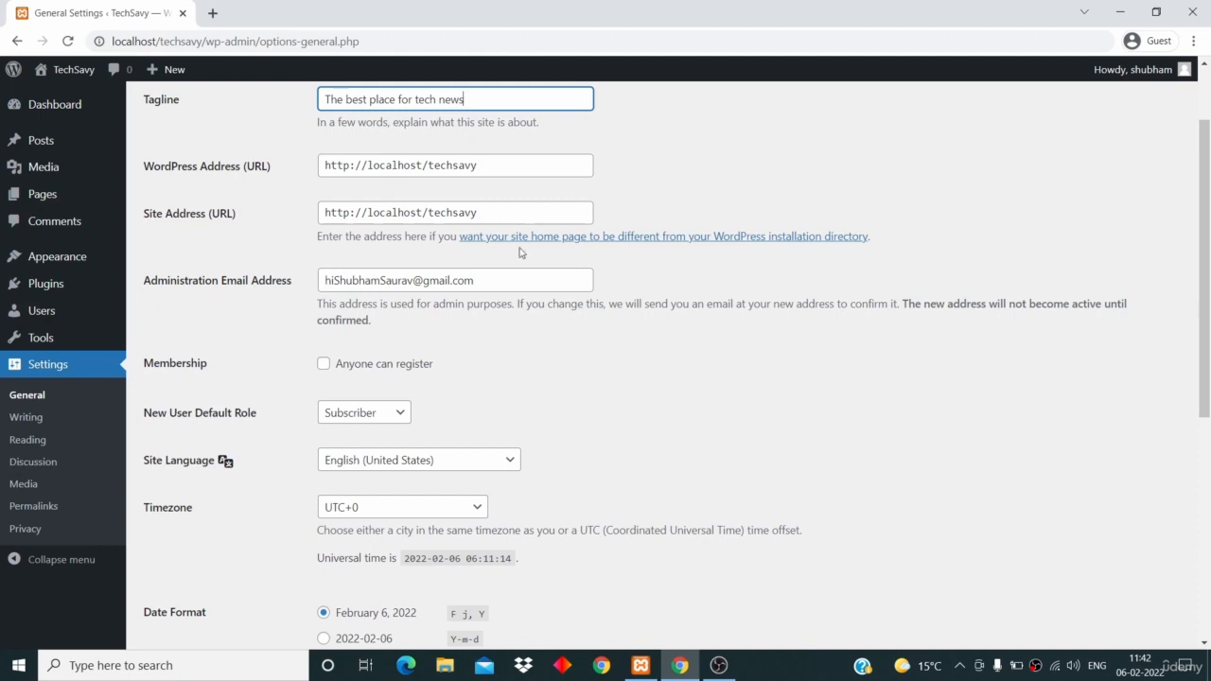
scroll(580, 298, down, 1)
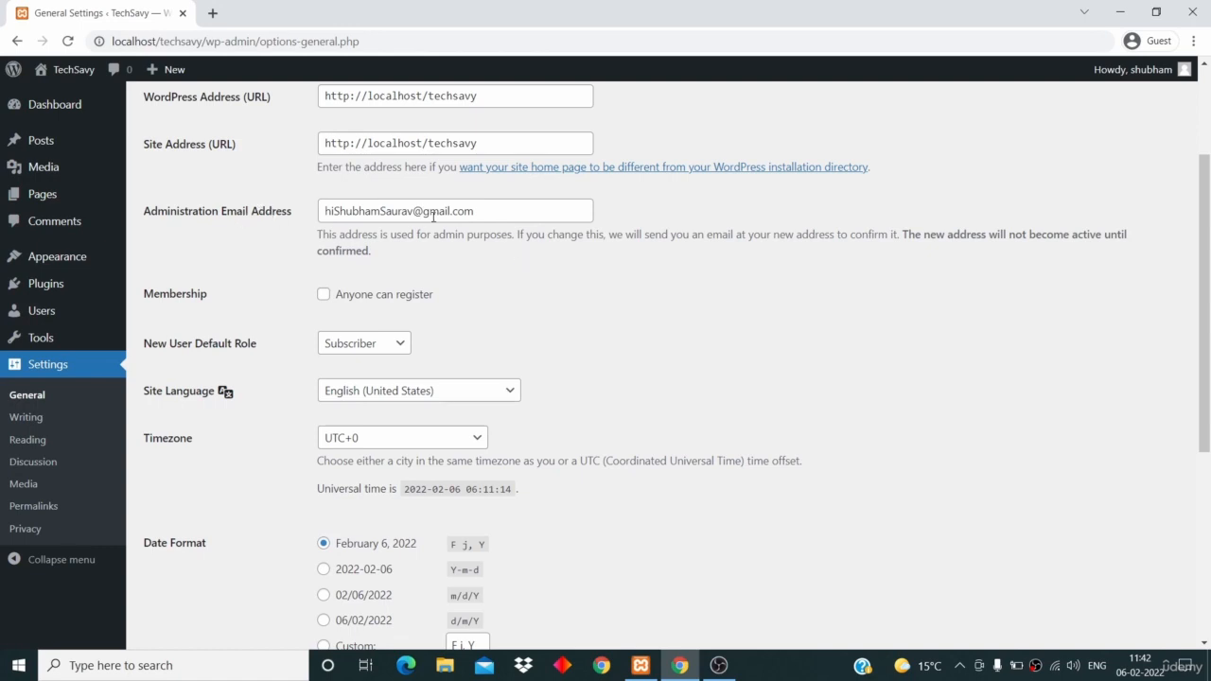
scroll(499, 256, down, 1)
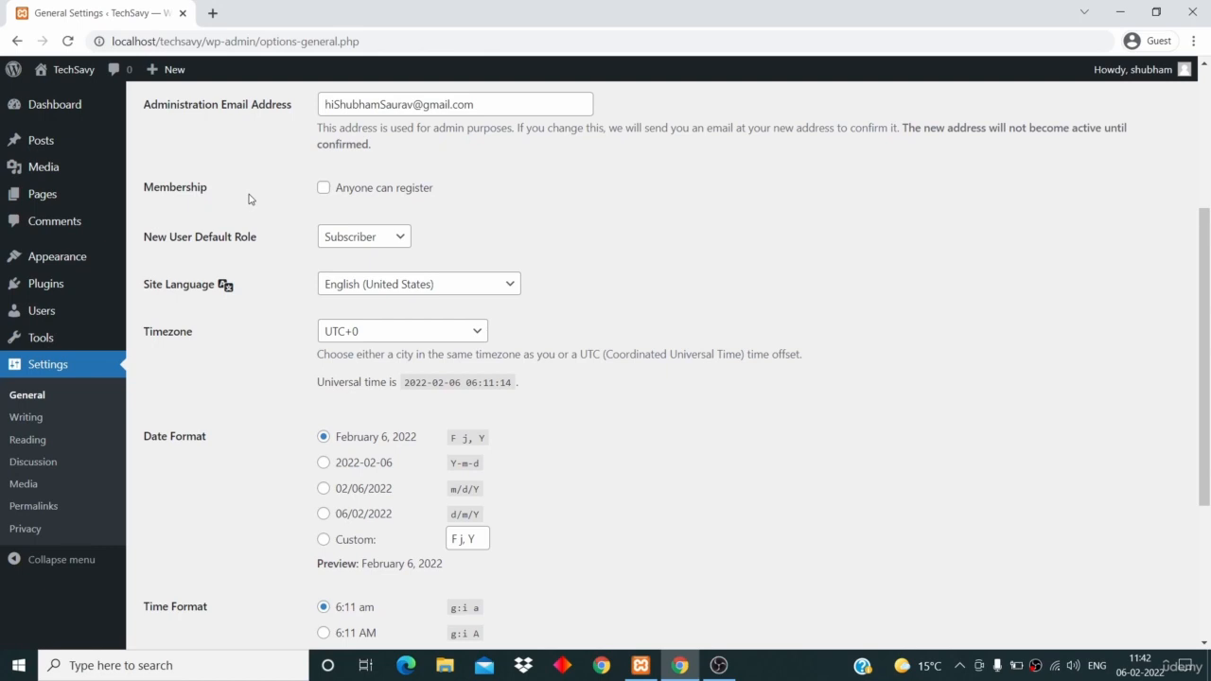
click(323, 193)
scroll(240, 279, down, 1)
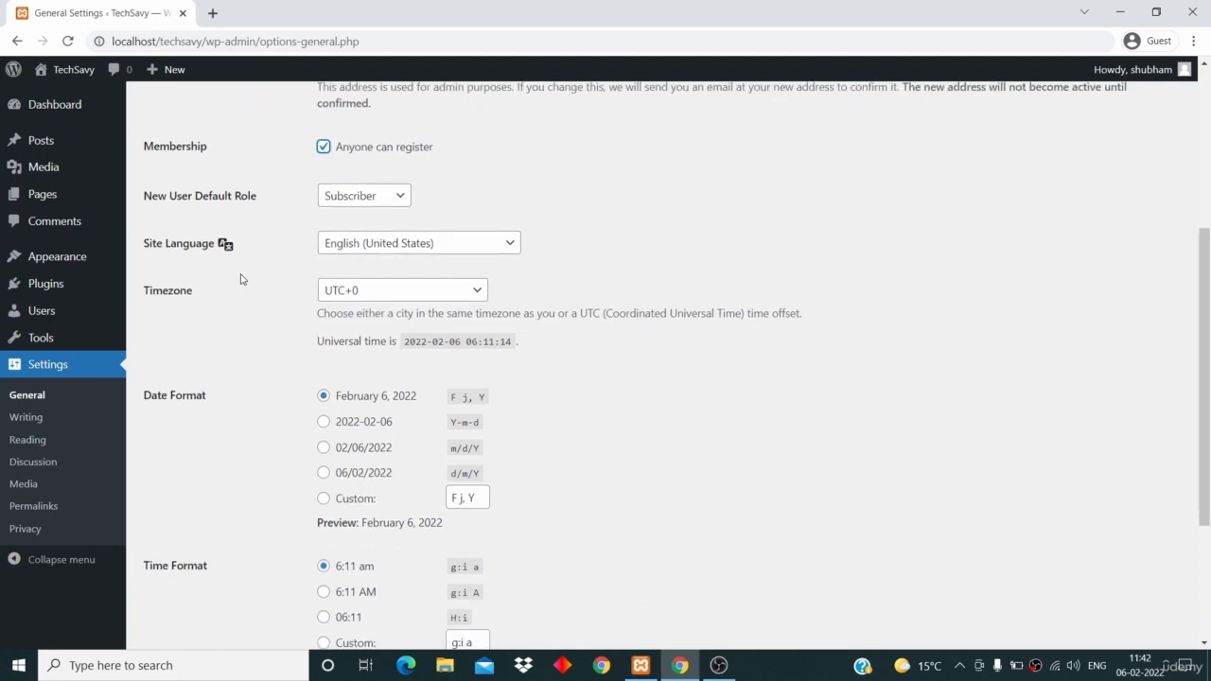
click(369, 199)
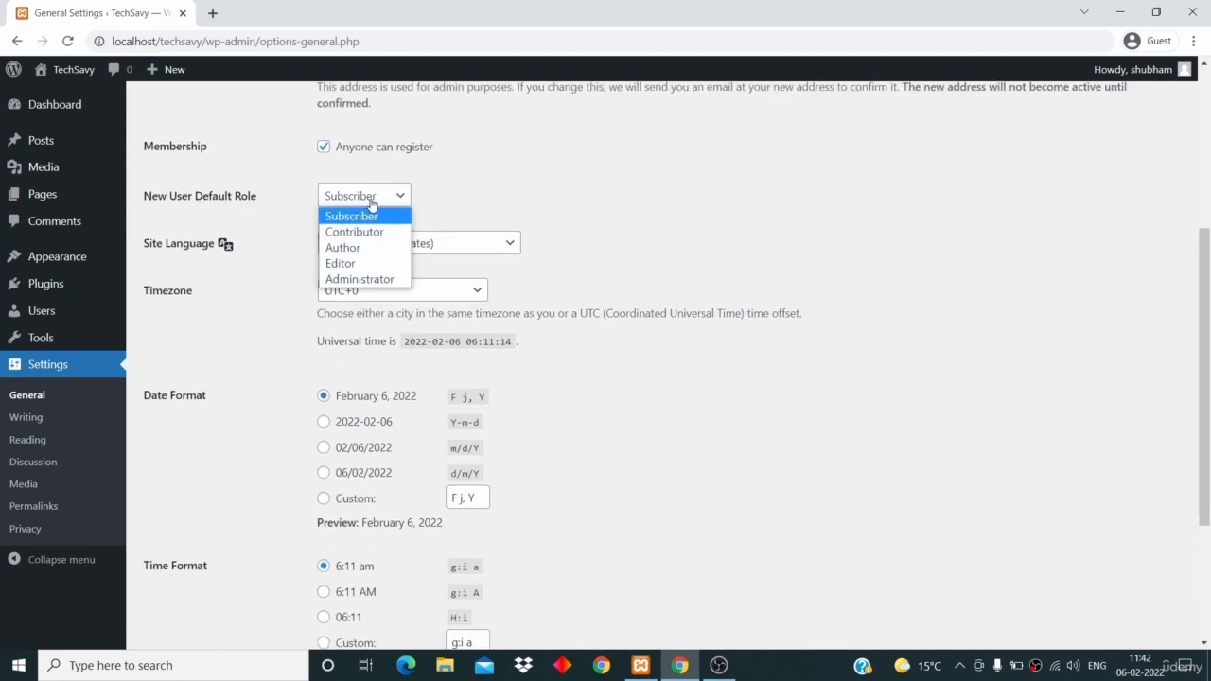
click(366, 219)
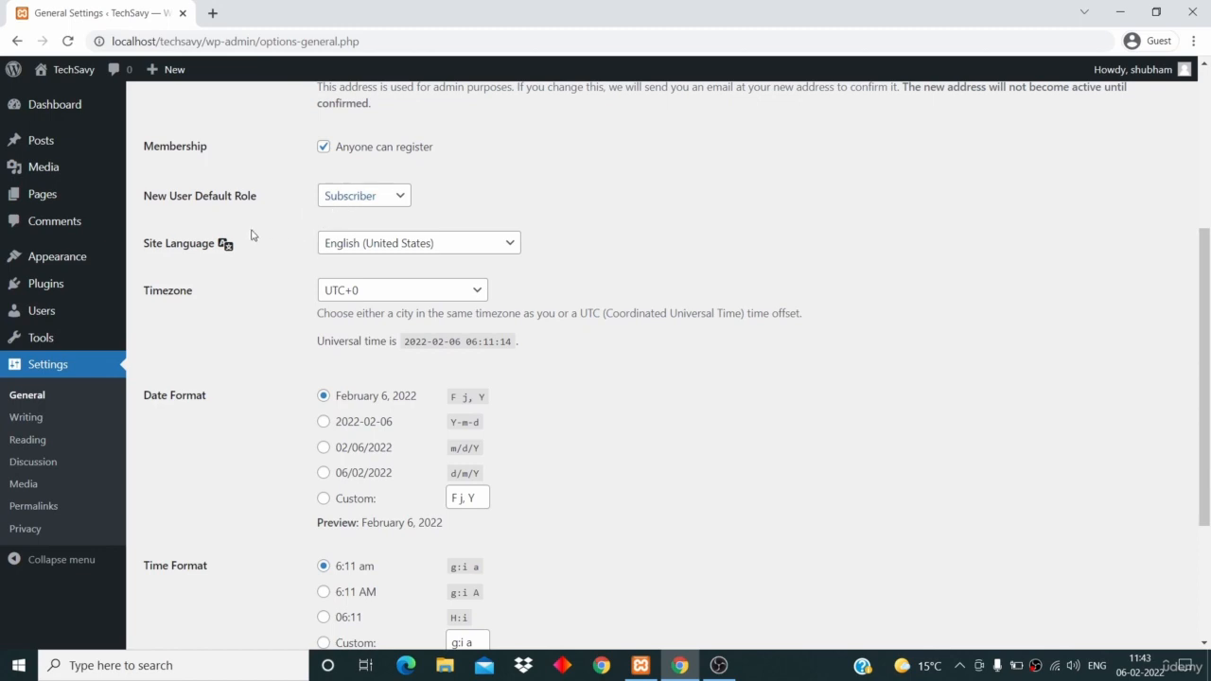
- Set the site's timezone to UTC+5:30
scroll(257, 248, down, 1)
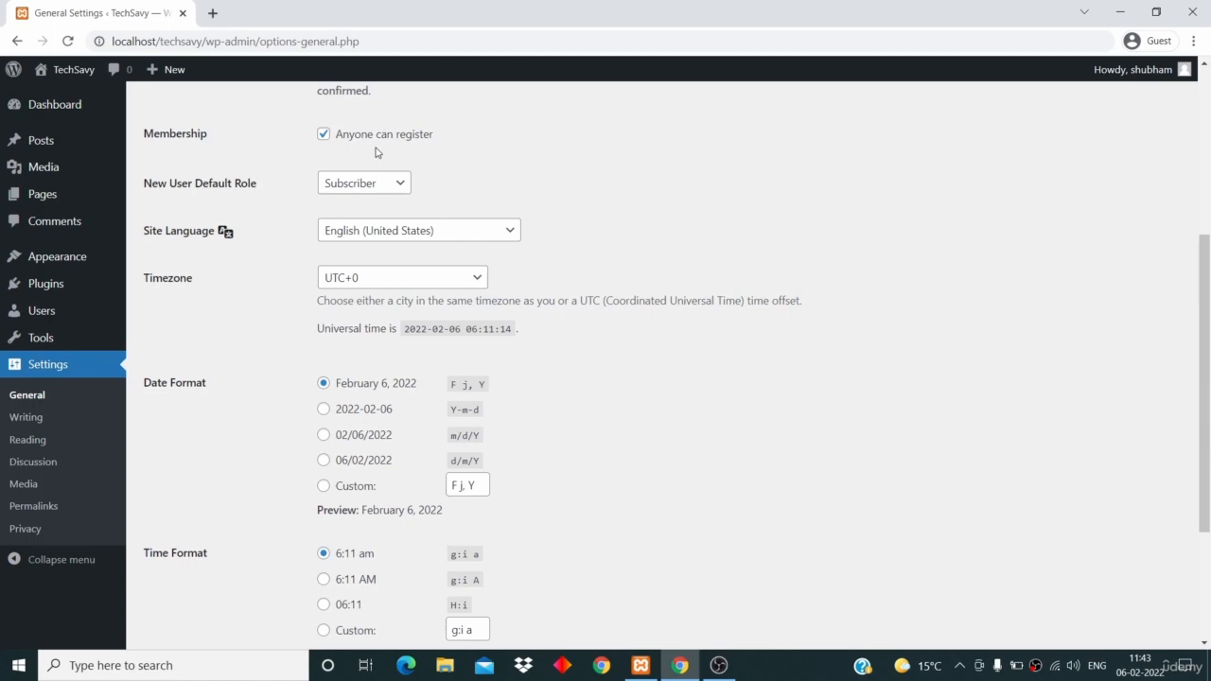
scroll(376, 153, down, 1)
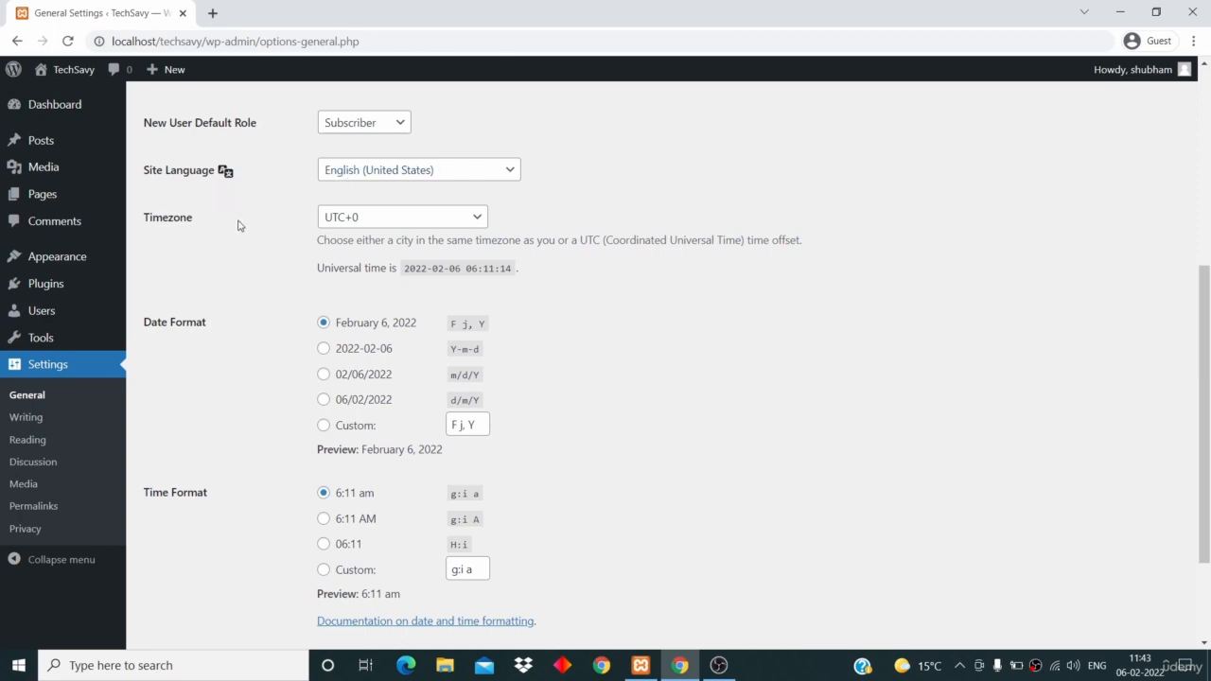
click(398, 230)
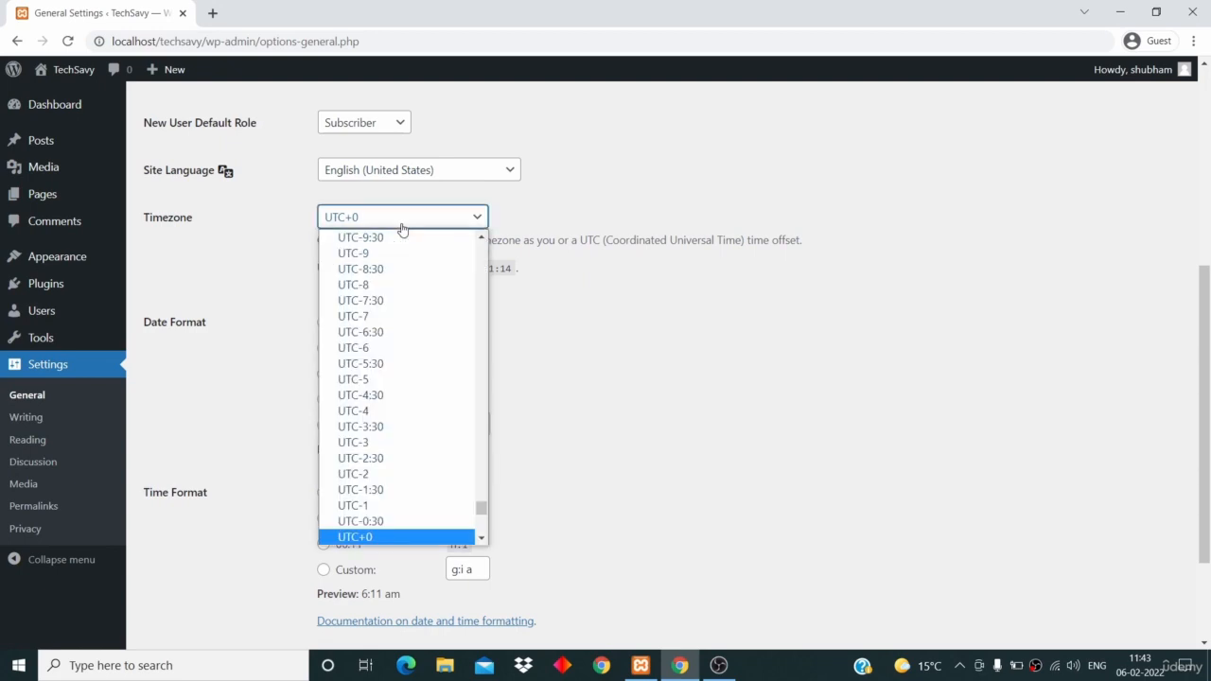
scroll(459, 411, down, 5)
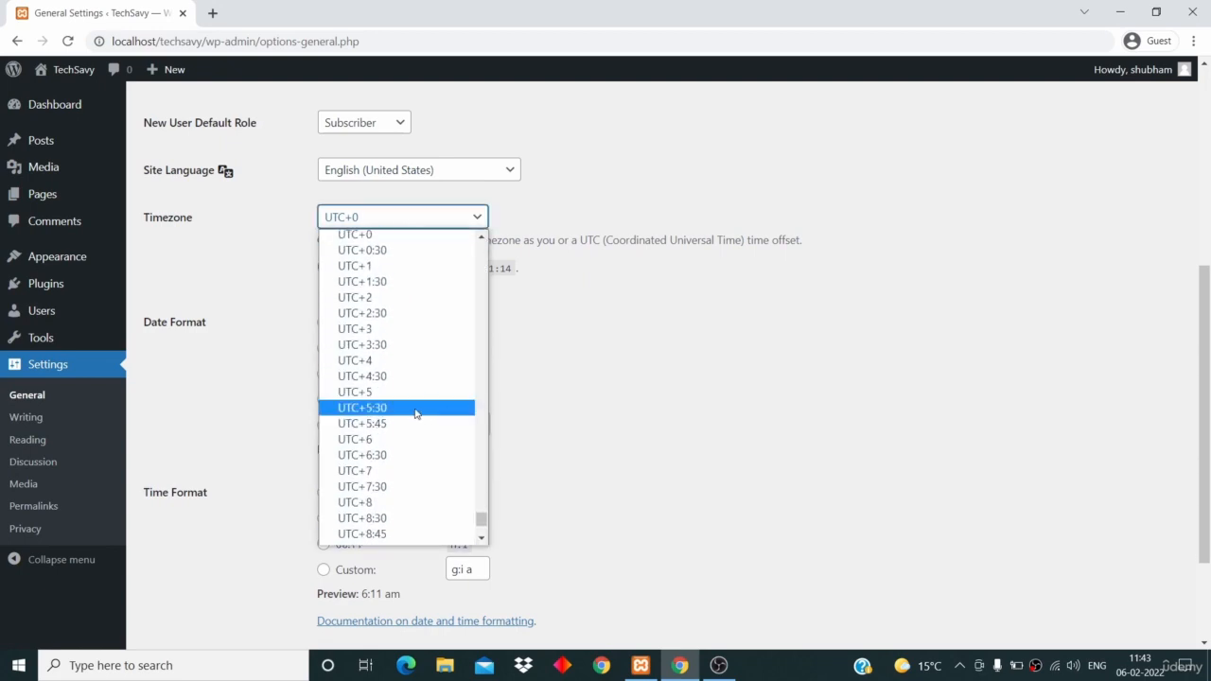
click(415, 410)
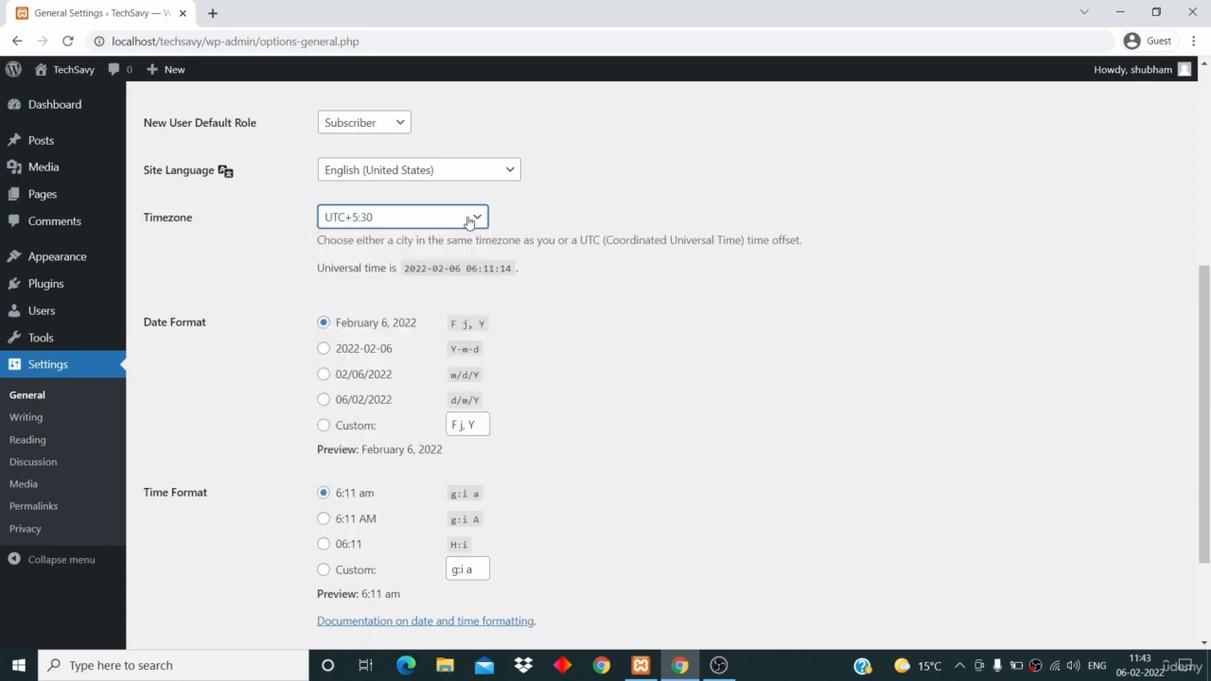
- Set the time format to the uppercase AM/PM style, g:i A
scroll(734, 237, down, 2)
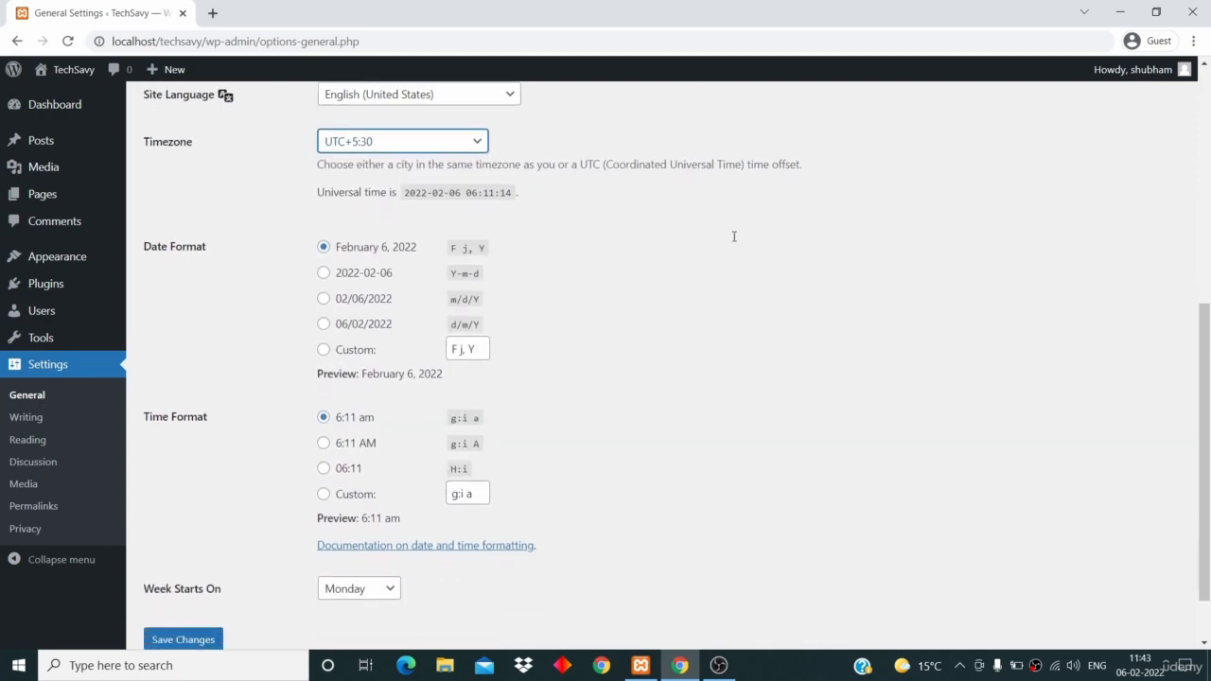
scroll(596, 287, down, 1)
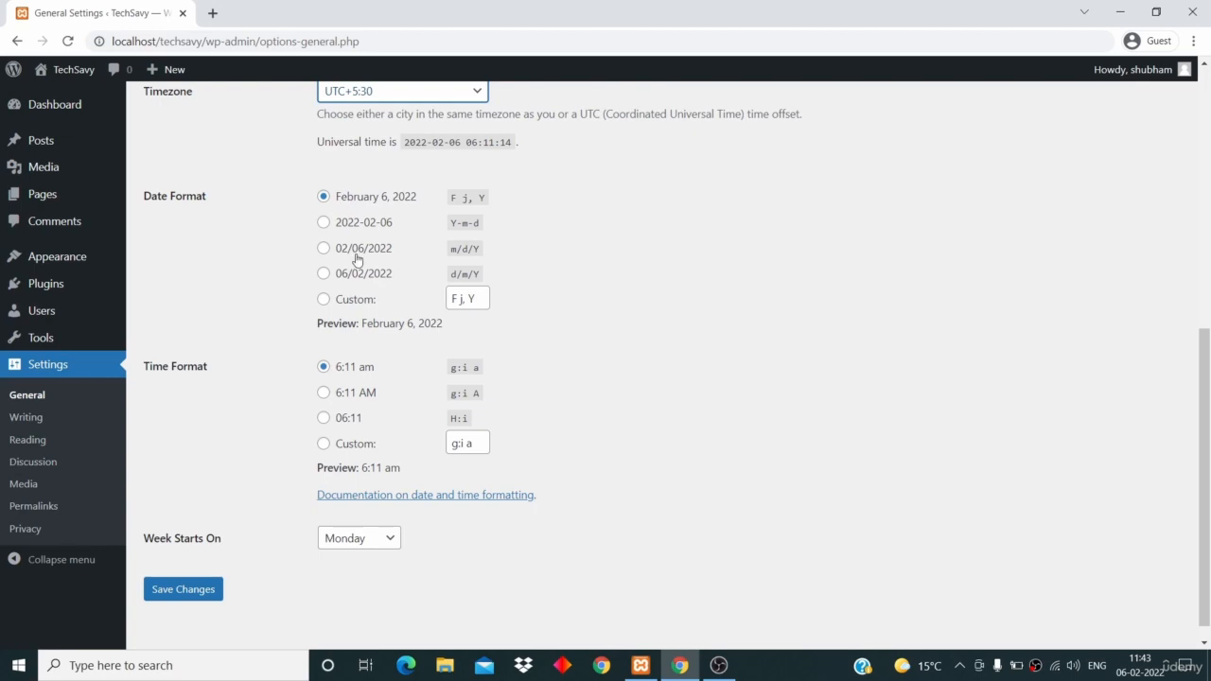
scroll(356, 261, down, 1)
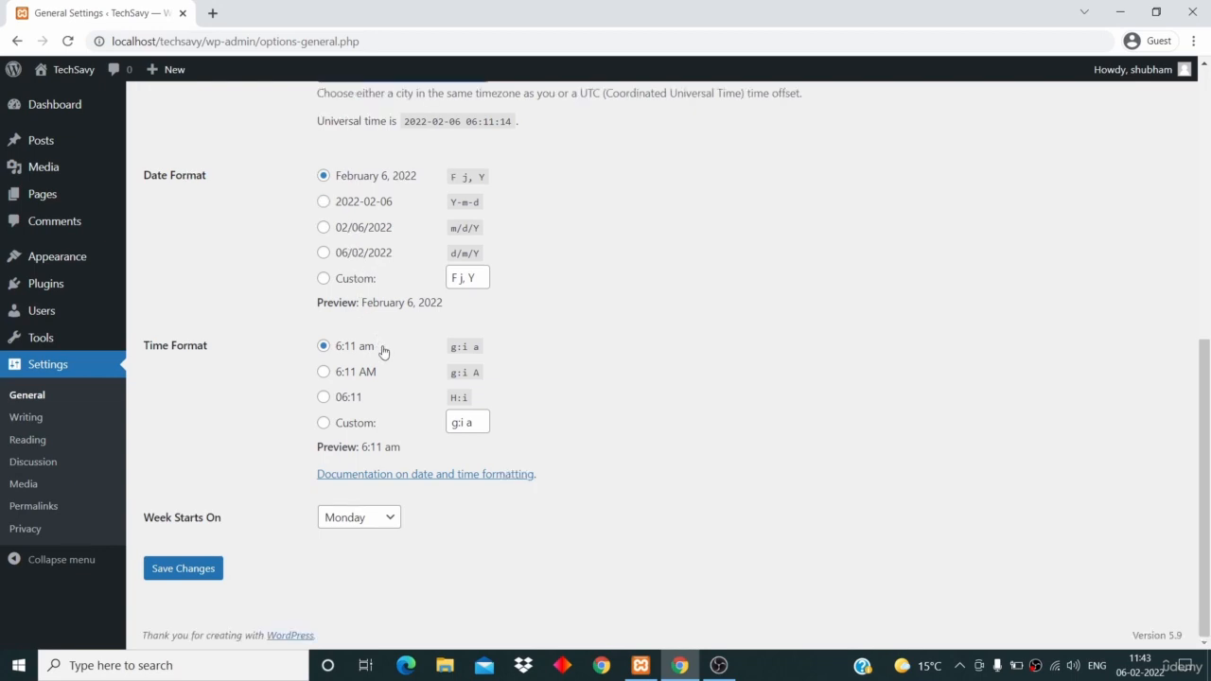
click(323, 374)
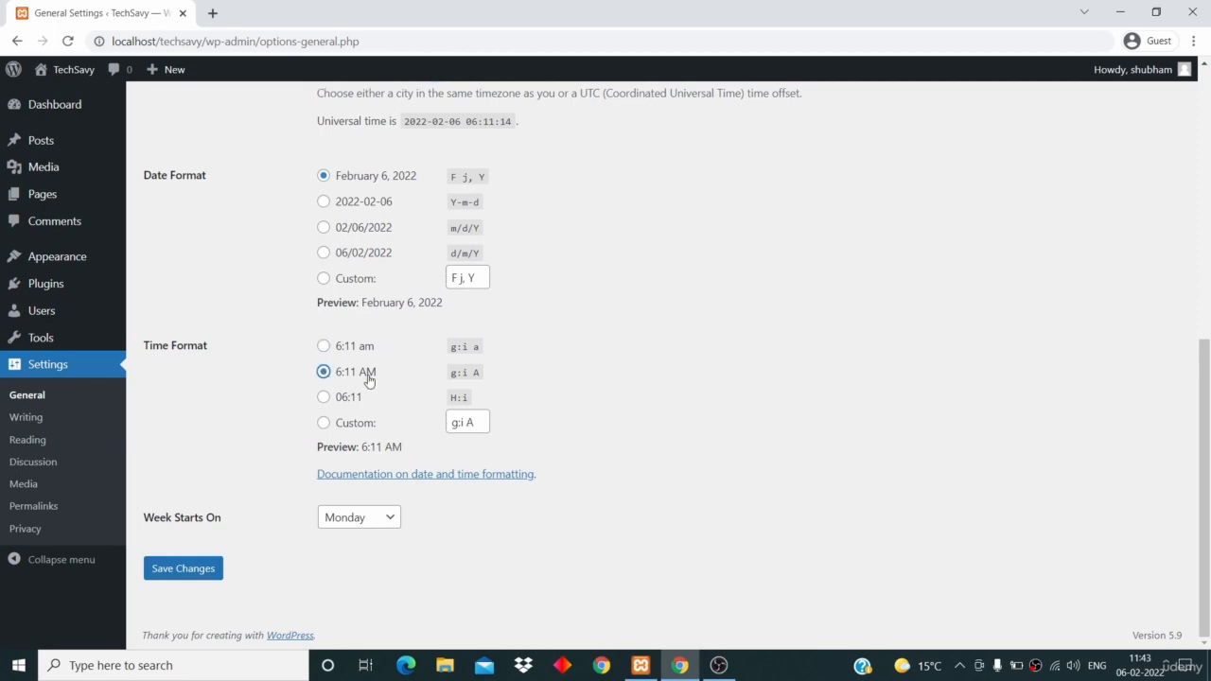
click(195, 434)
- Set the week to start on Sunday and save the General settings
click(333, 519)
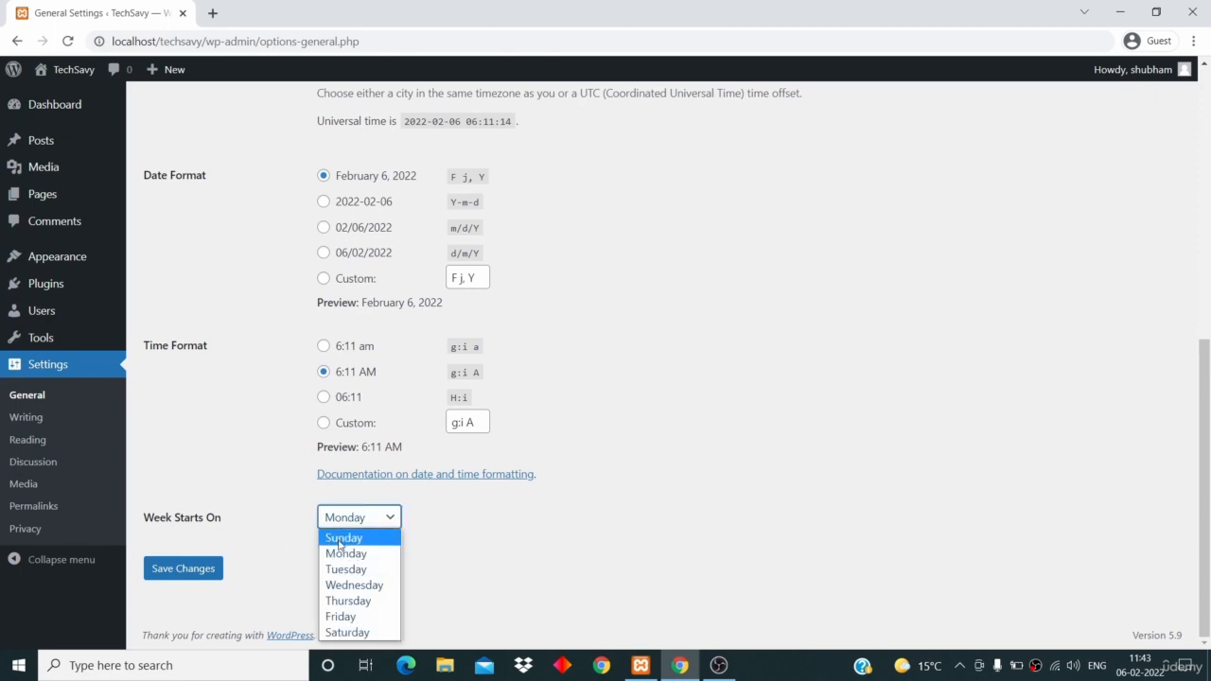
click(339, 539)
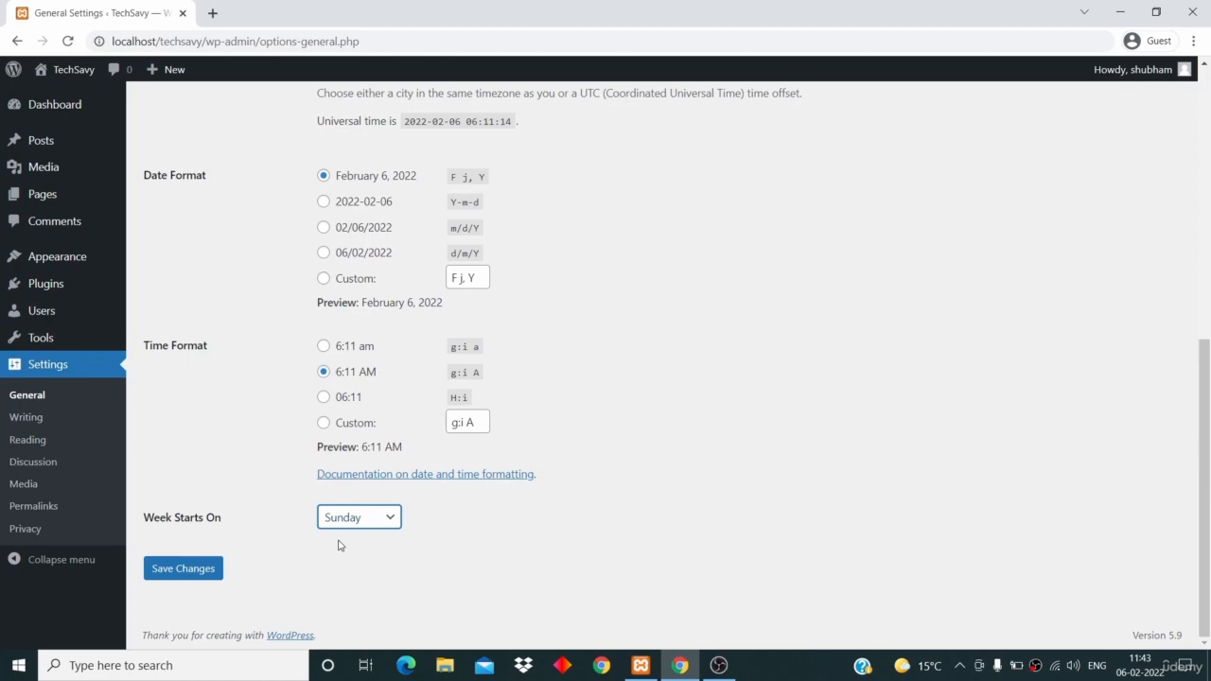
click(179, 570)
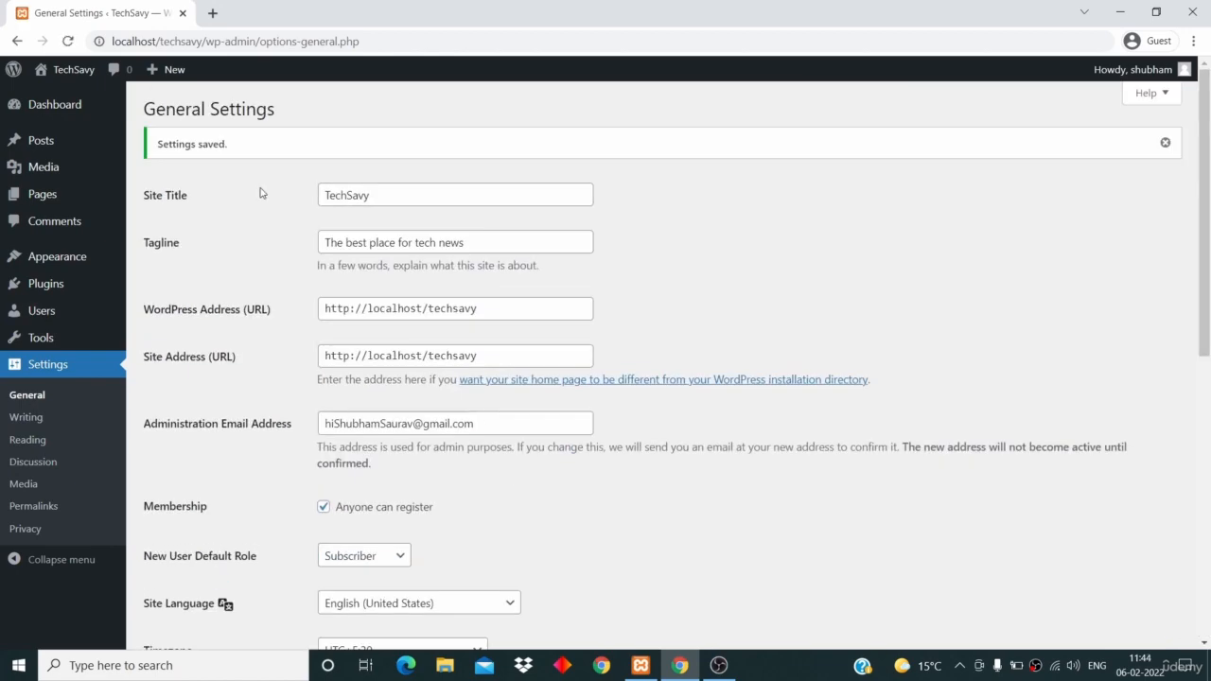
- Open the site in a new browser tab, check its title and tagline, and return to the General settings
scroll(261, 193, down, 6)
scroll(261, 193, up, 6)
mouse_move(76, 70)
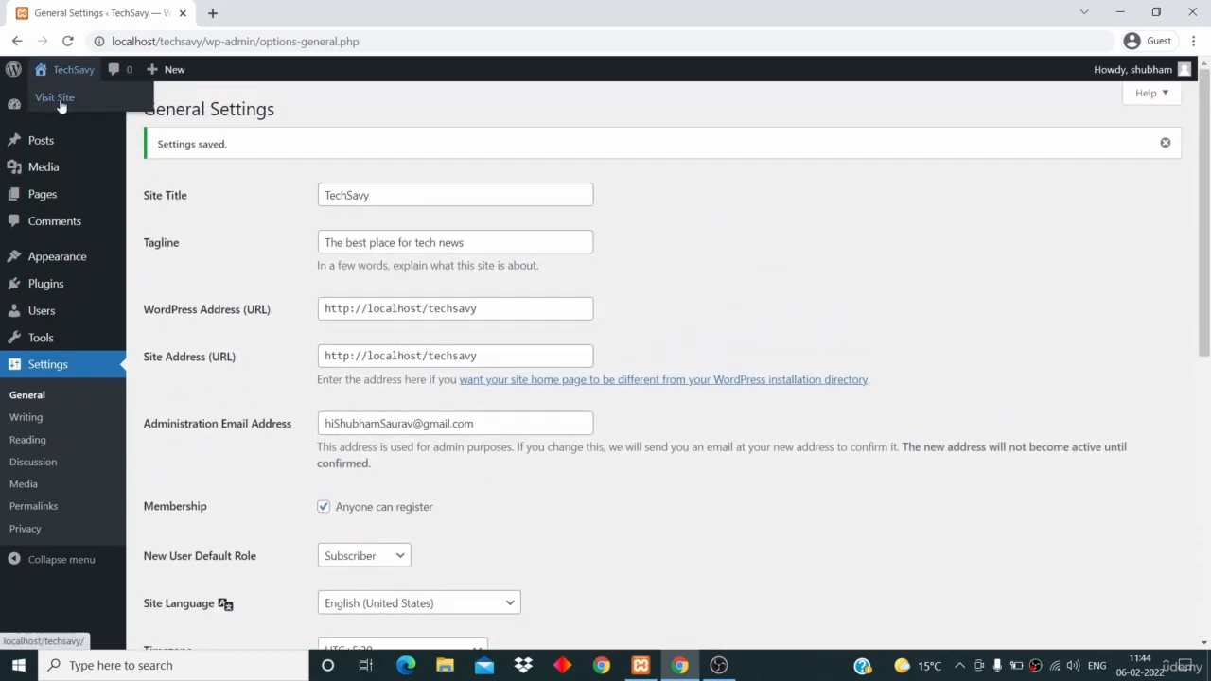
right_click(59, 104)
click(72, 112)
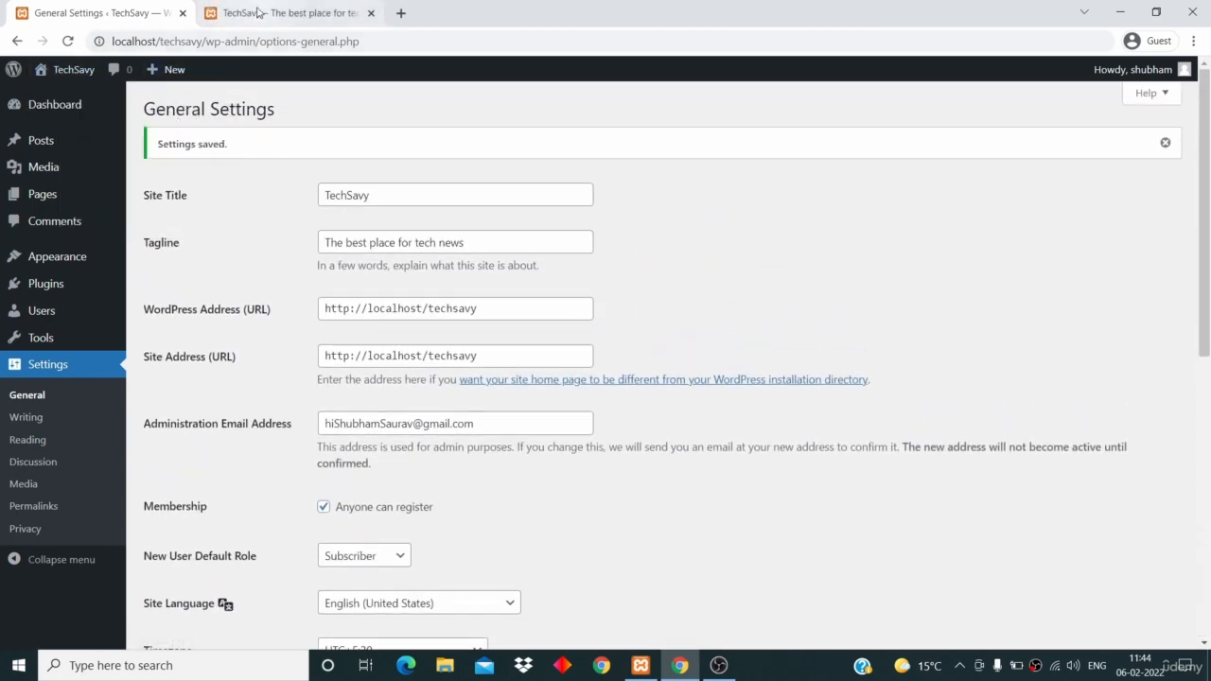
click(257, 13)
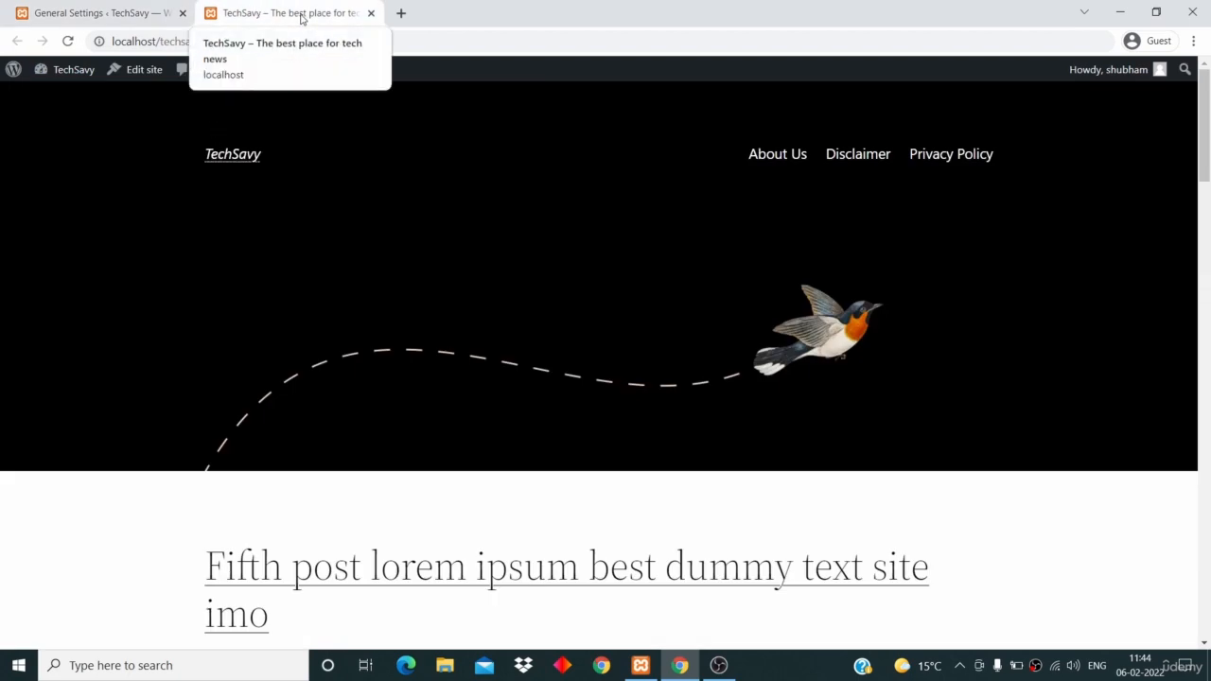
click(97, 13)
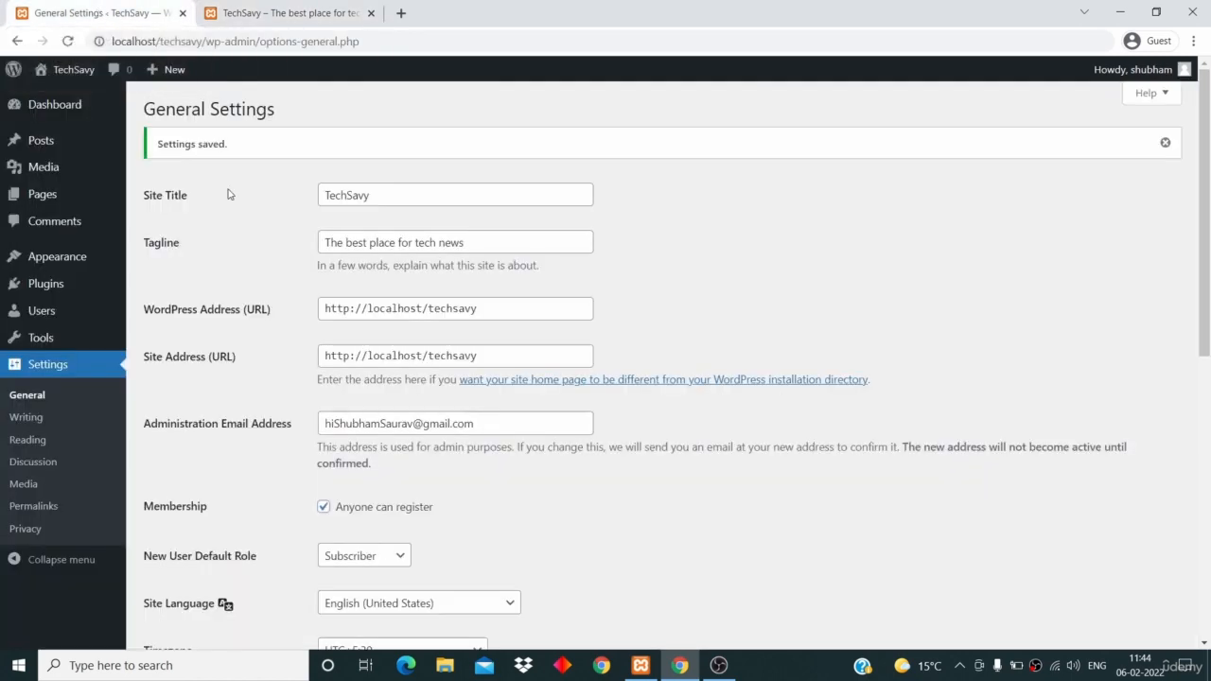
- In the Writing settings, set the default post category to Tech
click(26, 417)
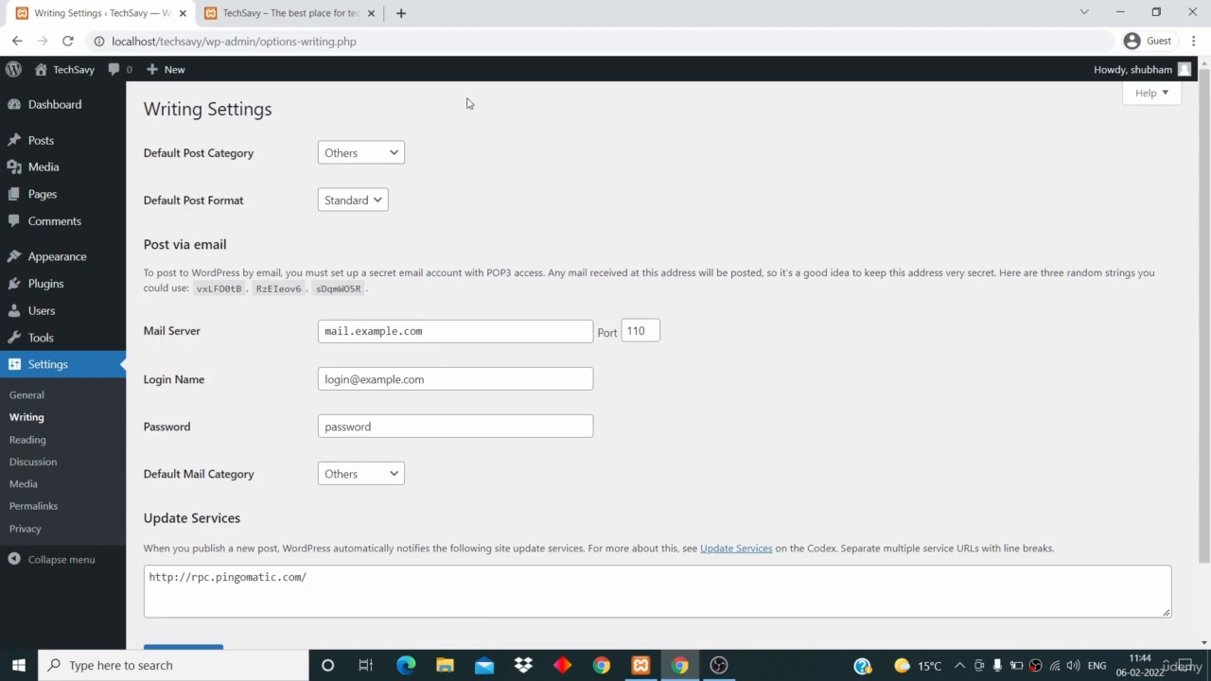
click(387, 153)
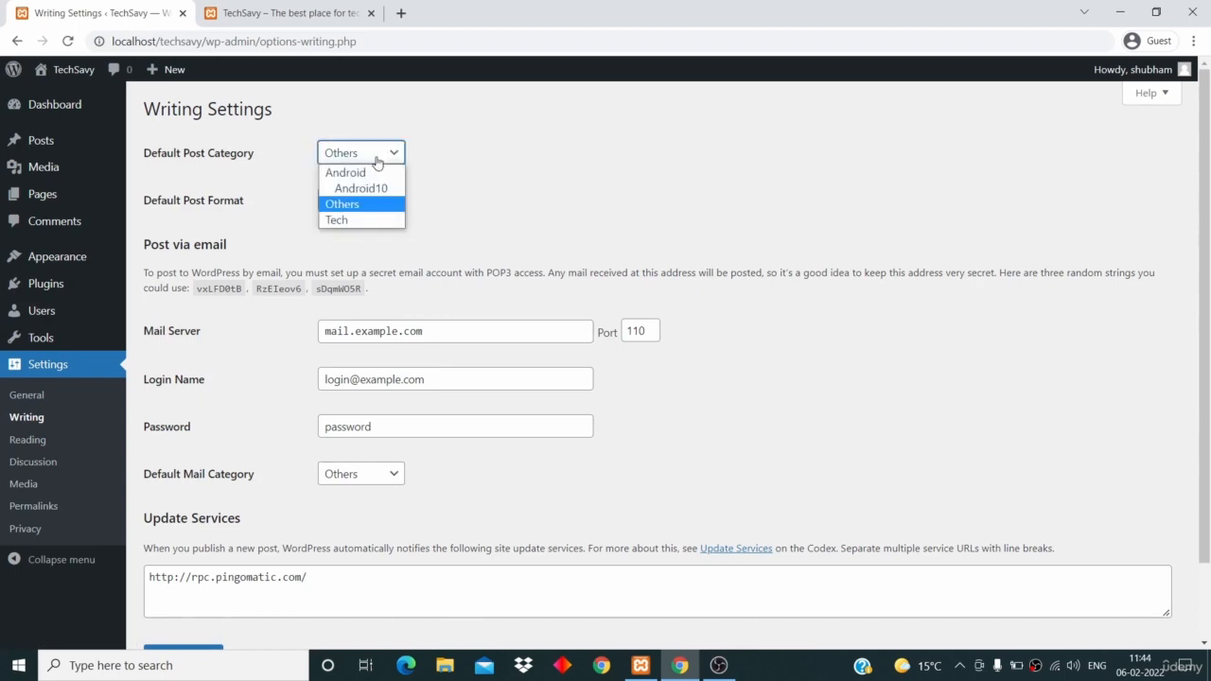
click(370, 221)
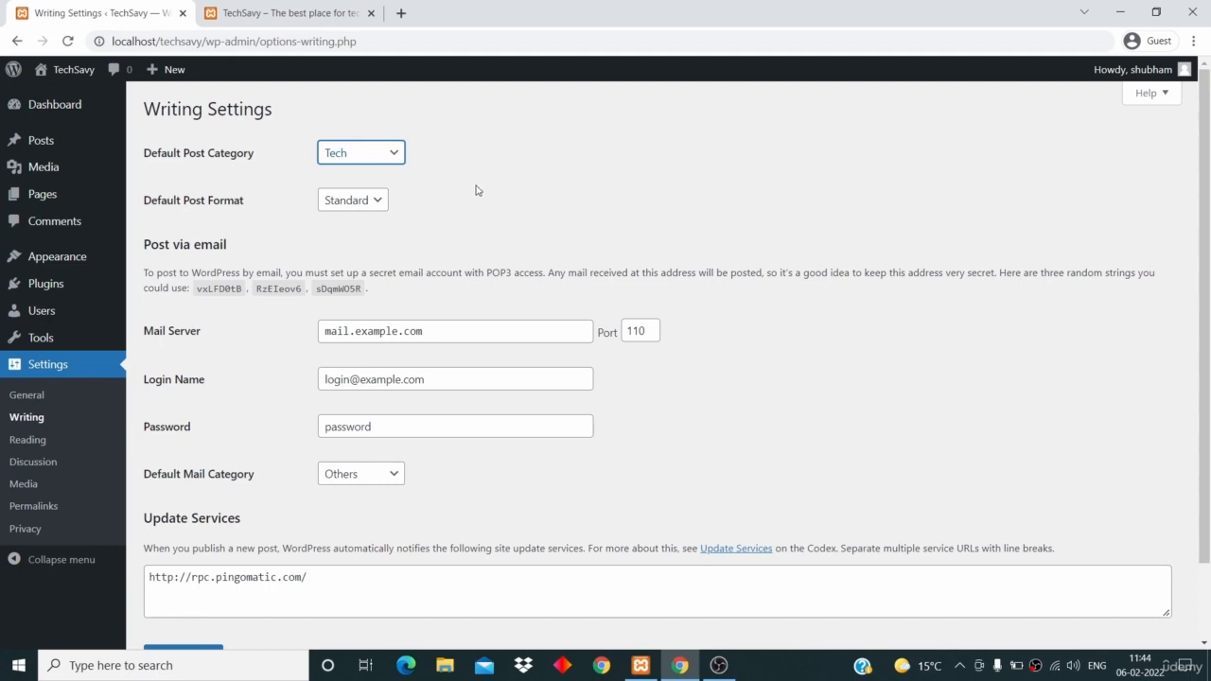
scroll(478, 191, down, 2)
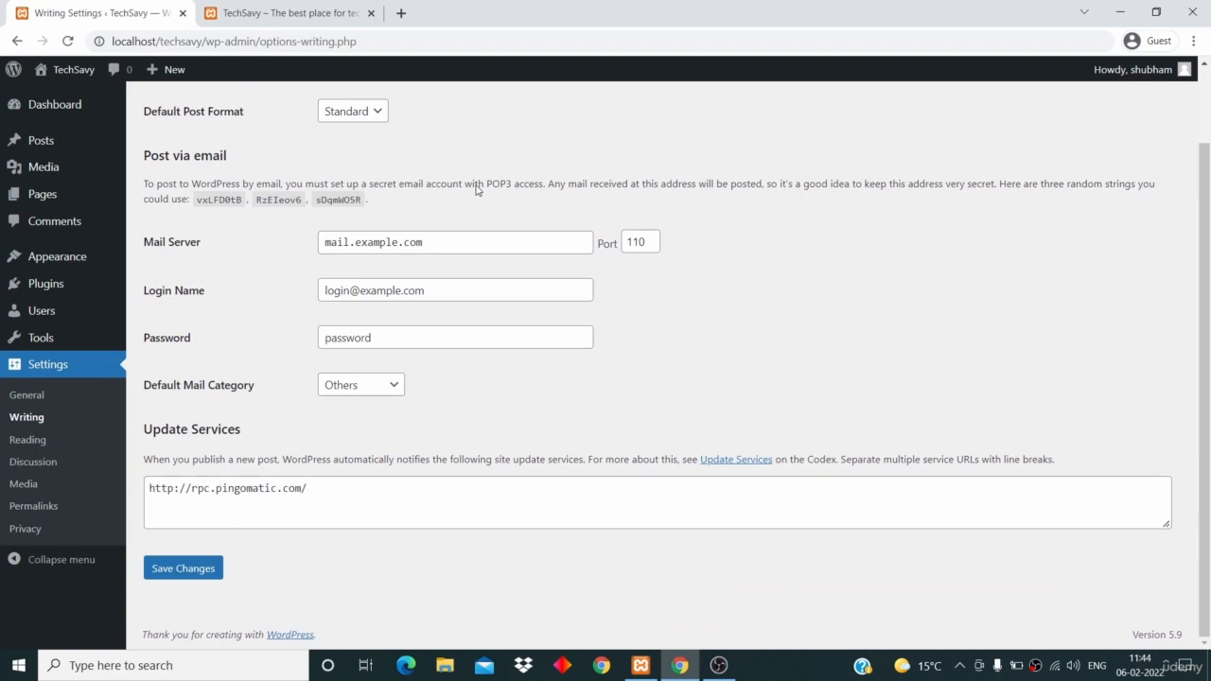
scroll(476, 187, up, 2)
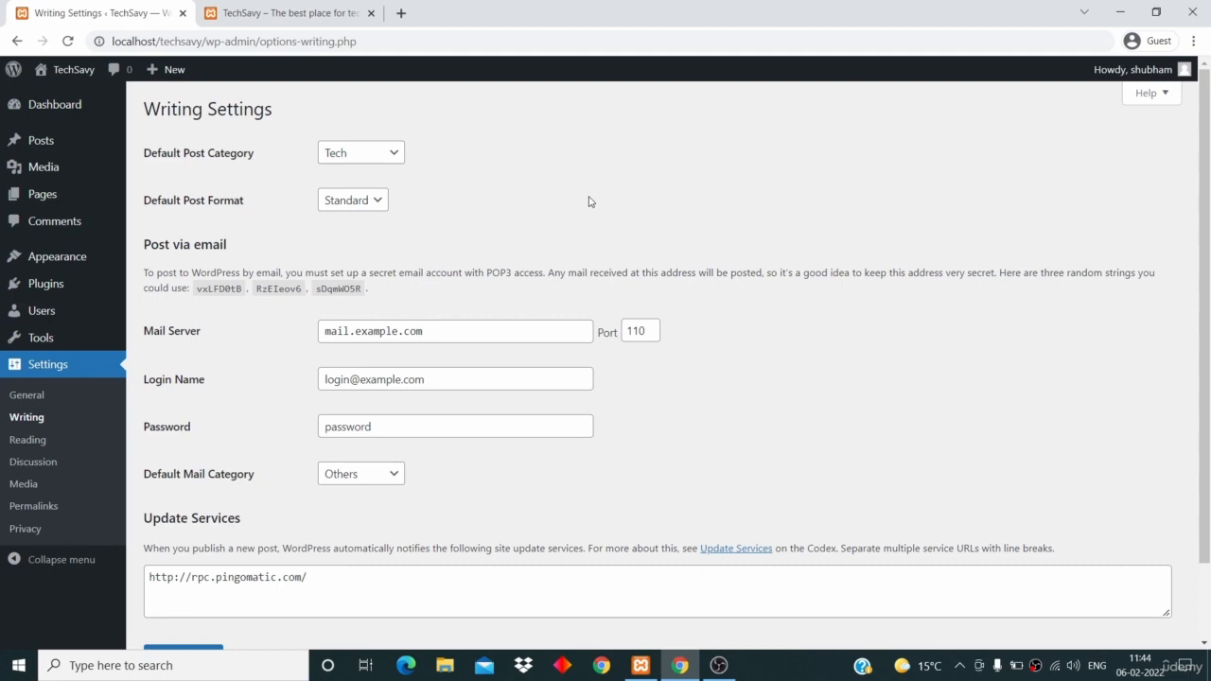
- Review the categories available as the default post category, keeping Tech selected
click(378, 158)
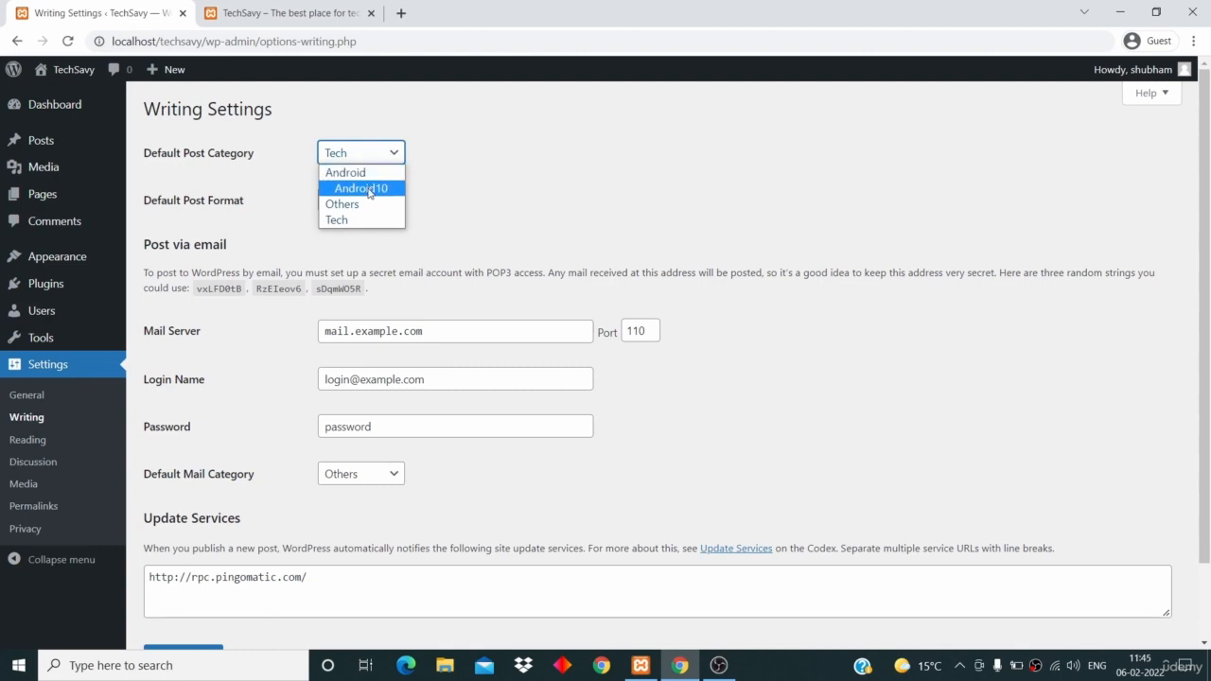
click(377, 219)
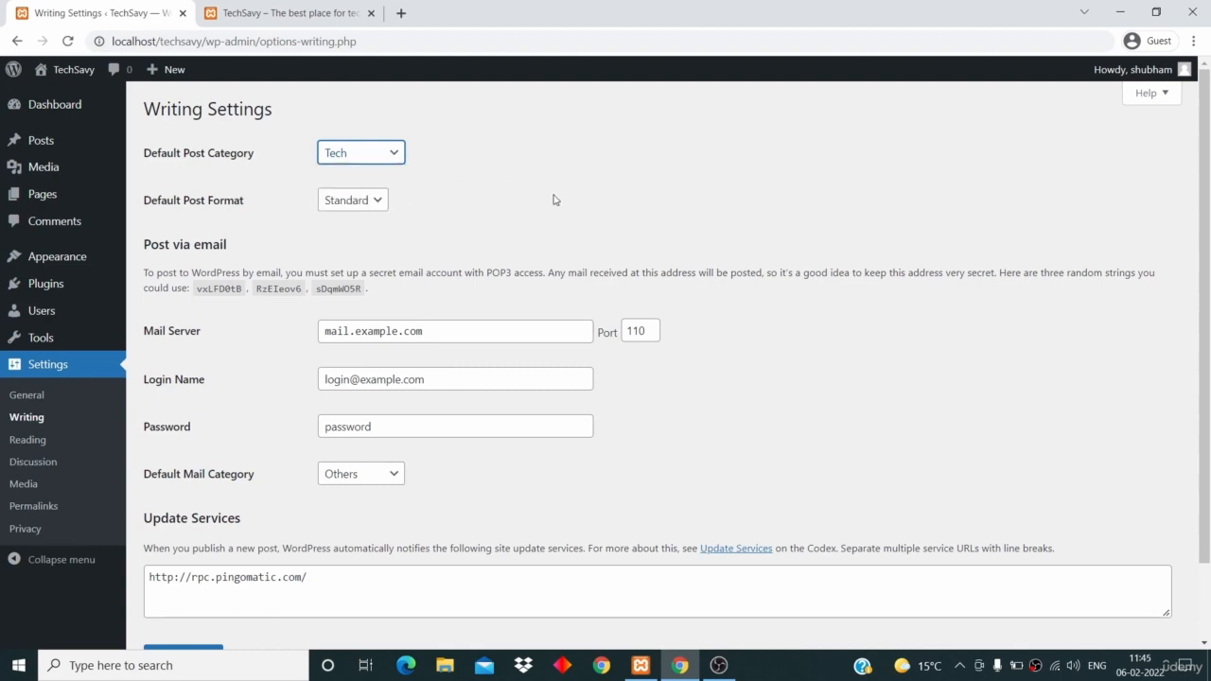
click(382, 154)
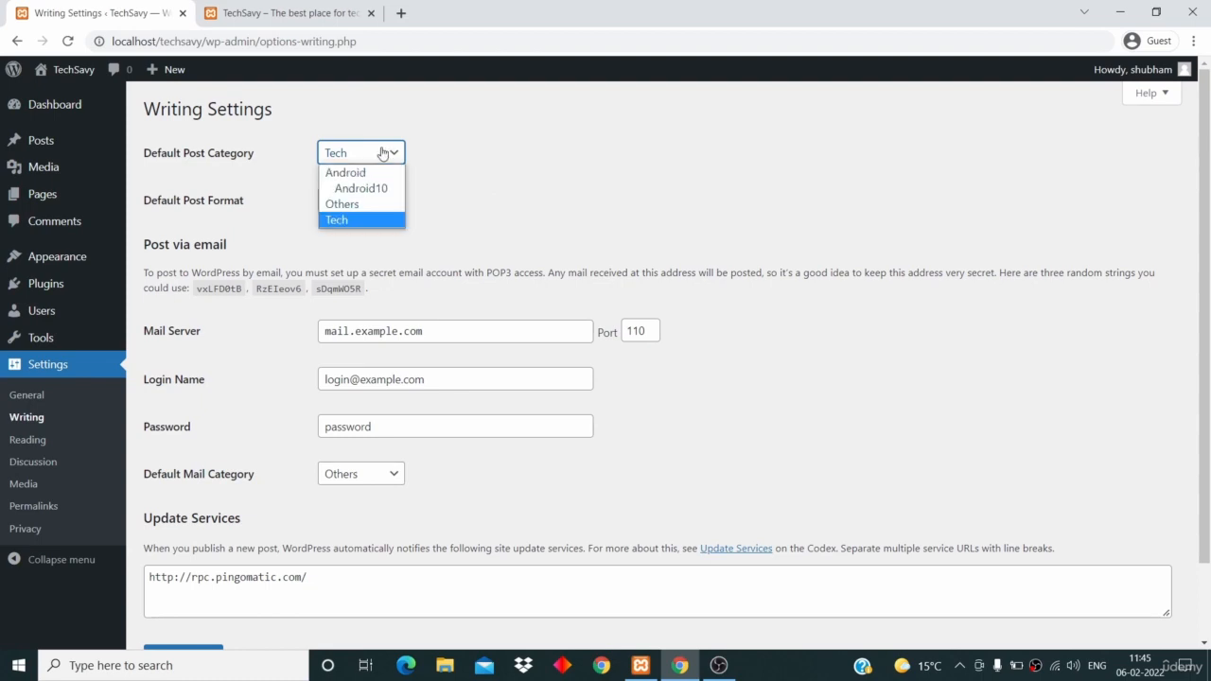
click(367, 244)
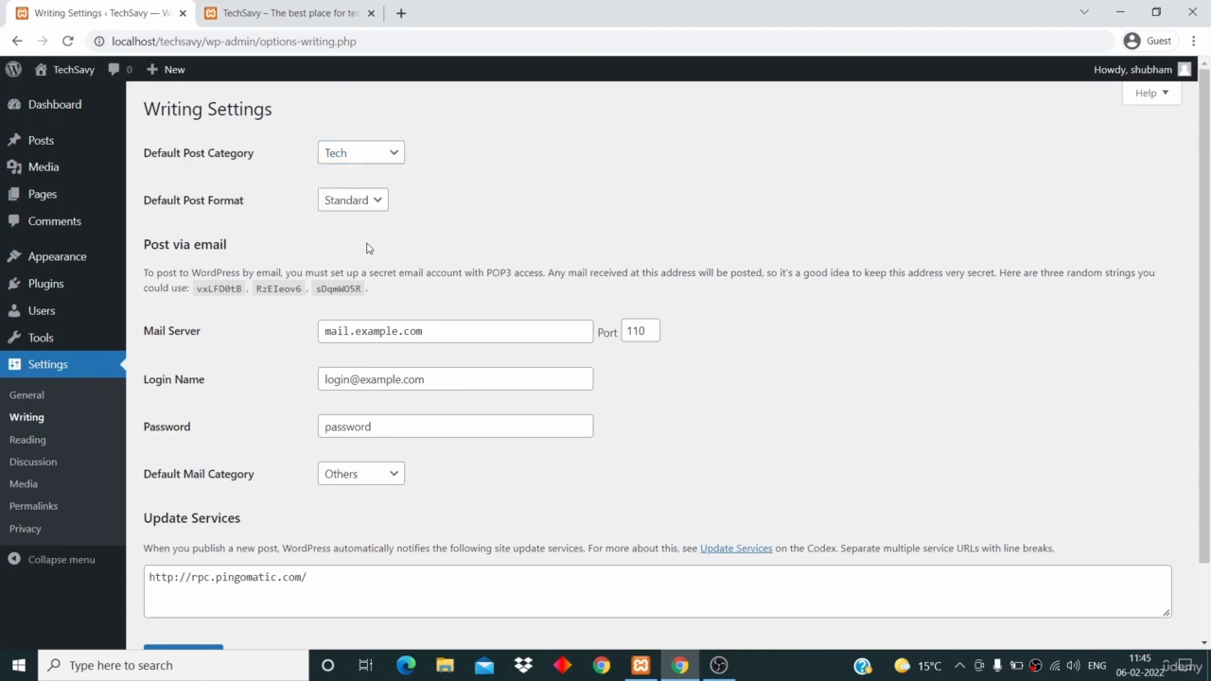
- Keep Standard as the default post format and save the Writing settings
scroll(368, 247, down, 1)
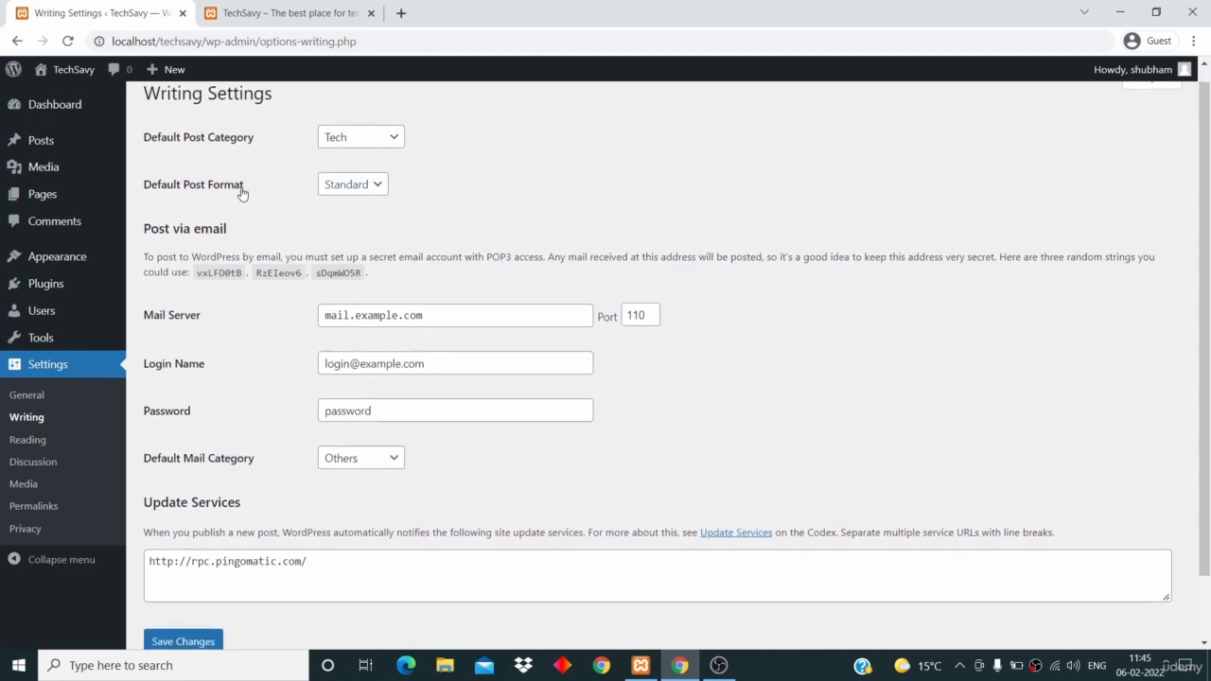
click(333, 191)
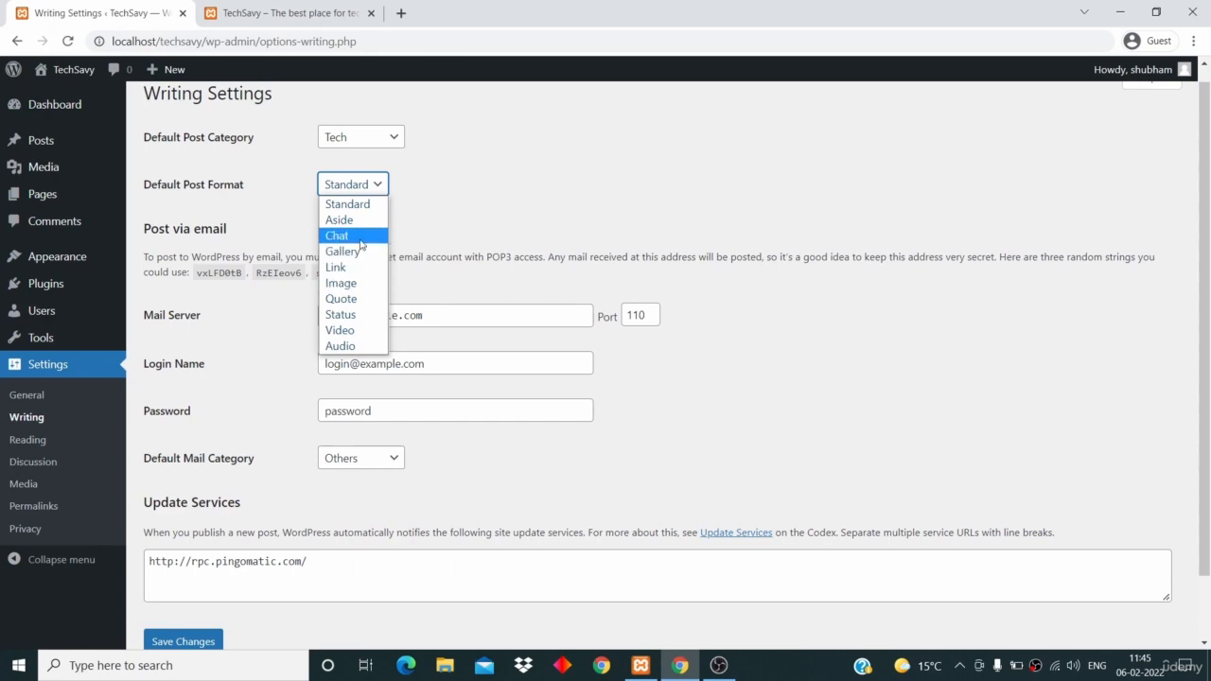
click(367, 206)
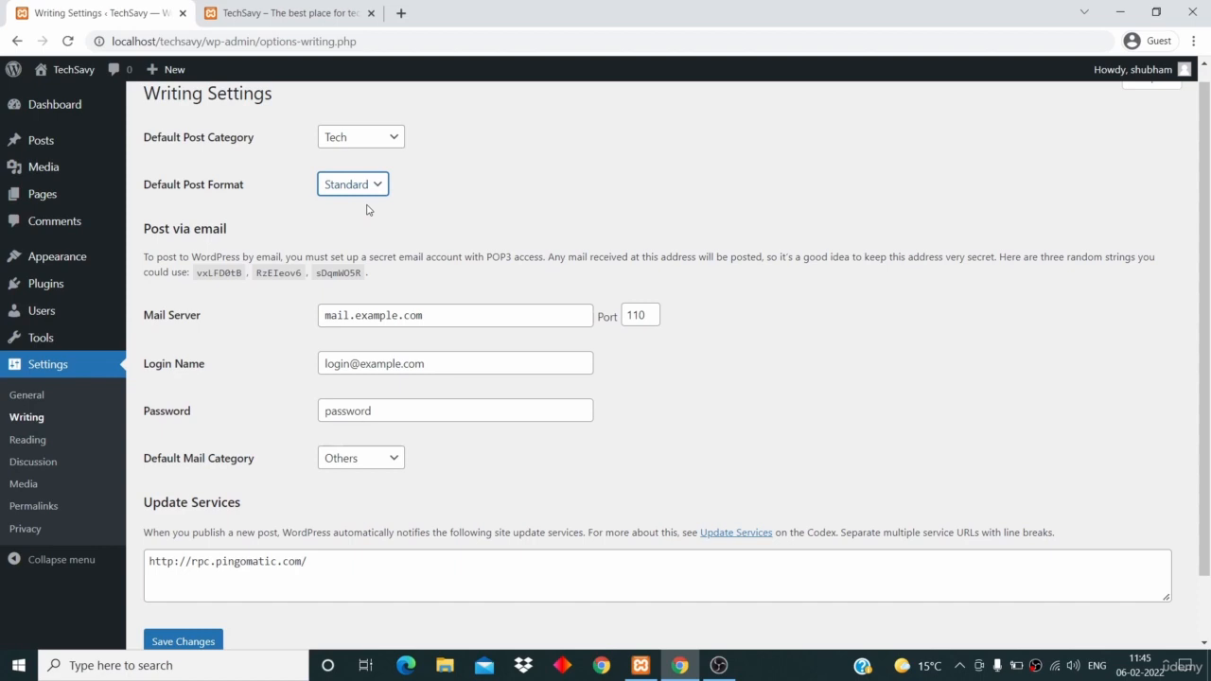
scroll(367, 210, down, 1)
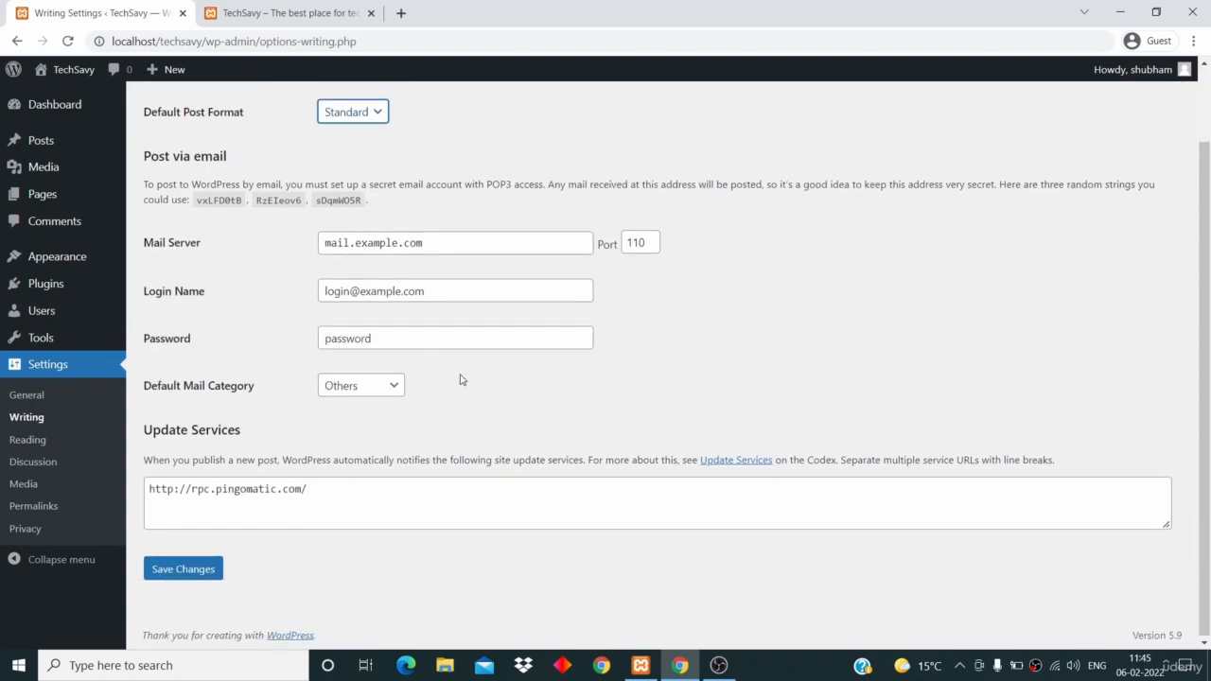
click(205, 574)
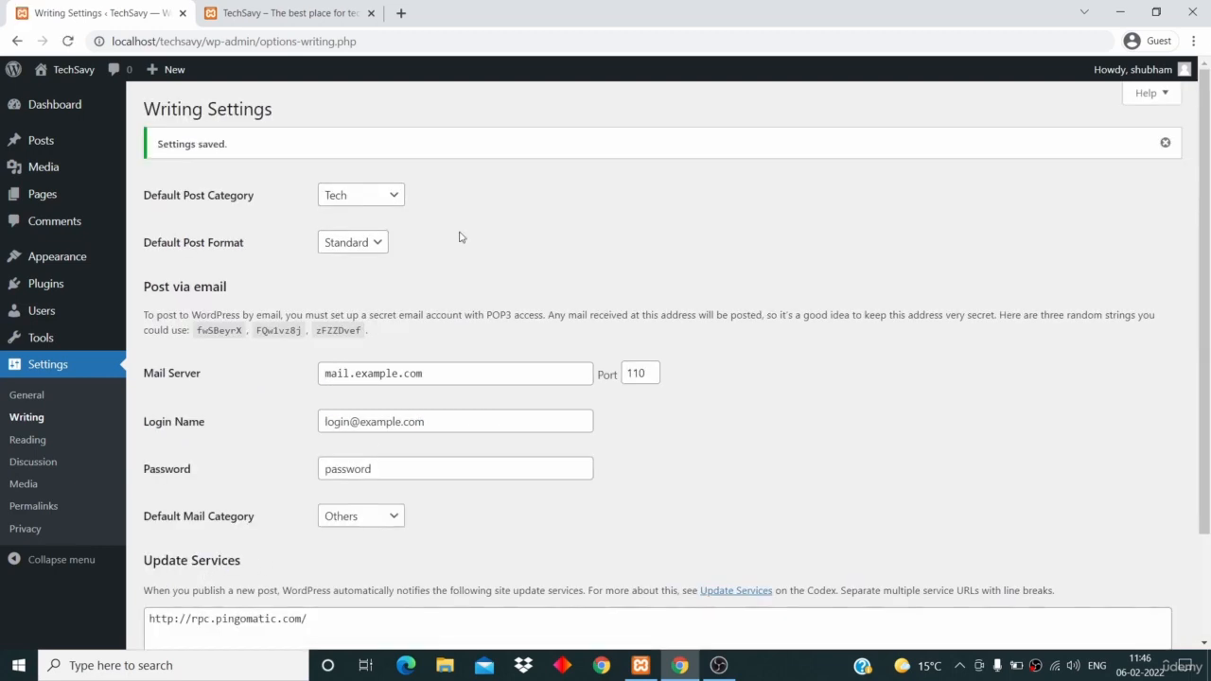
- Open the Reading settings, look through the posts on the reloaded site homepage, and return to the homepage display option set to latest posts
scroll(461, 236, down, 1)
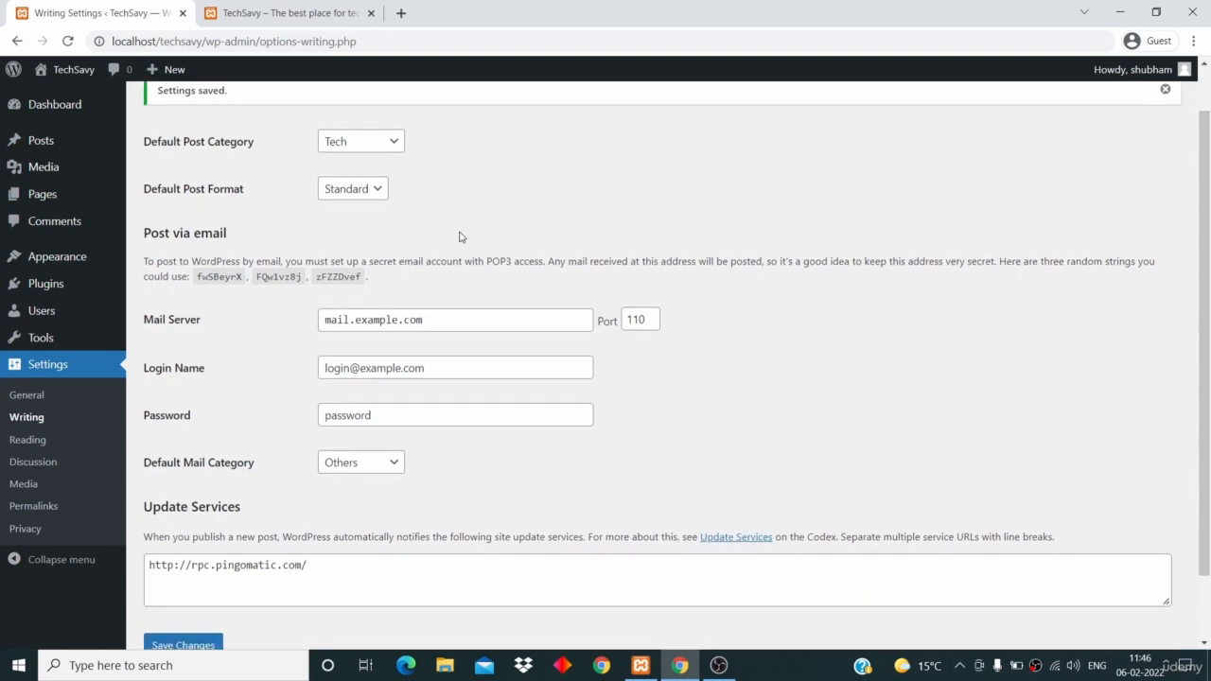
click(28, 442)
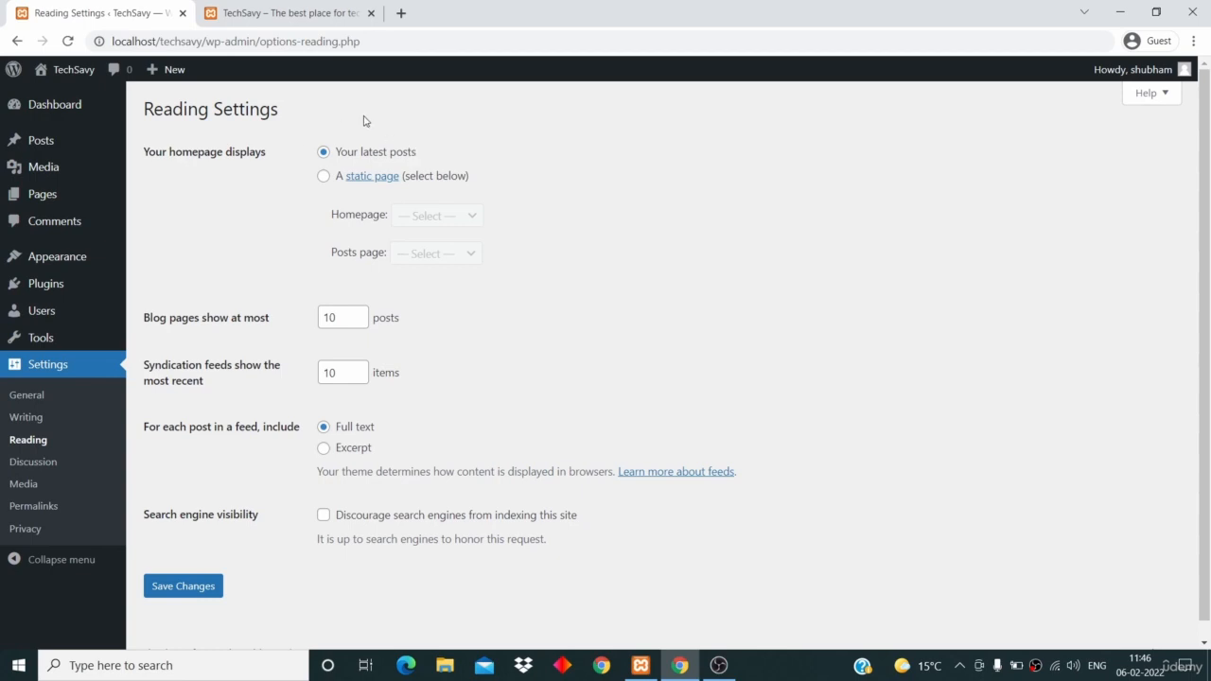
click(283, 13)
key(F5)
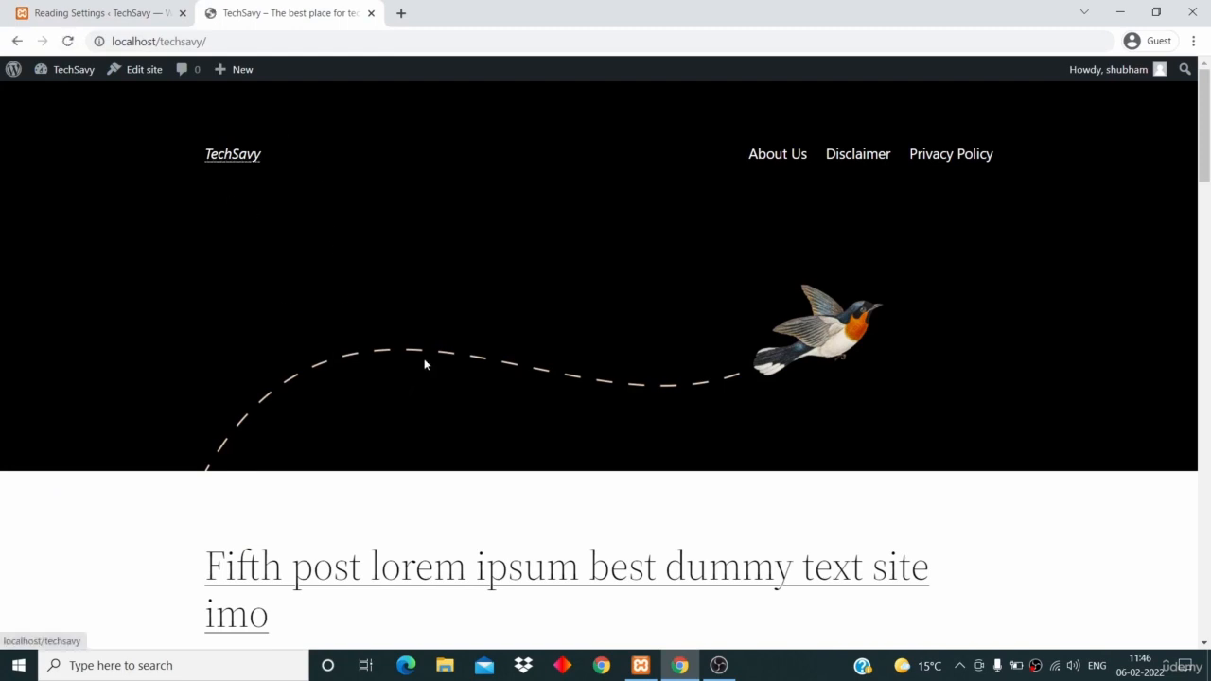
scroll(436, 359, down, 3)
scroll(438, 366, down, 4)
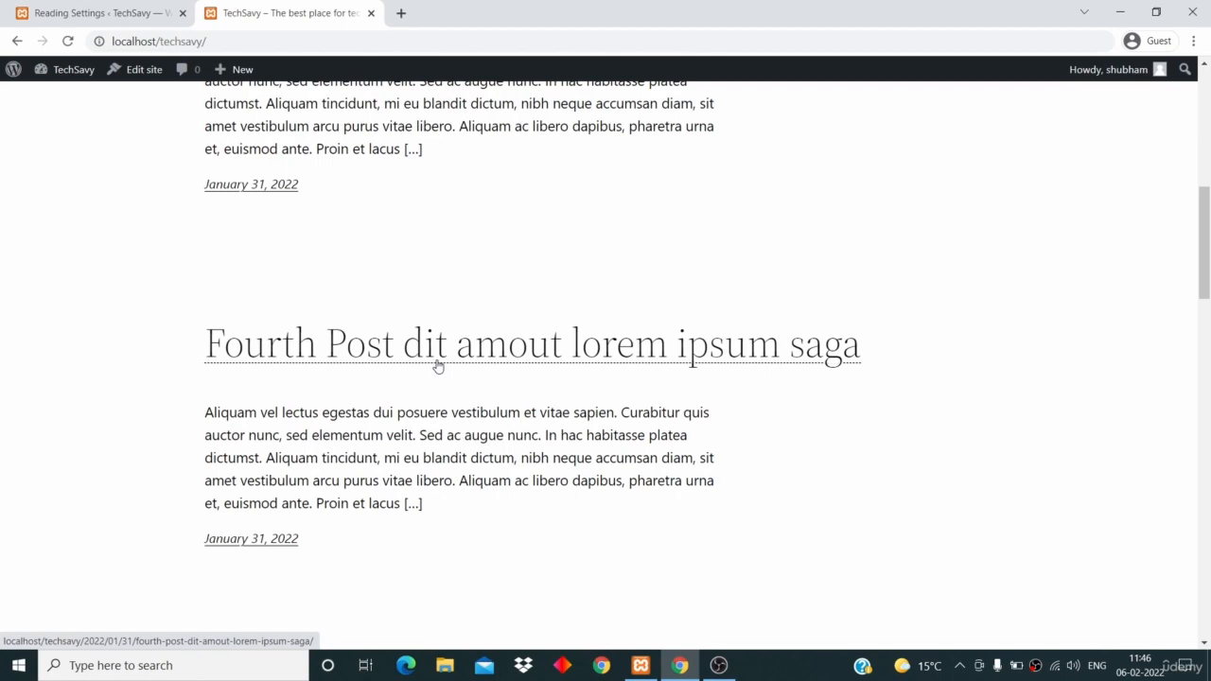
scroll(438, 366, down, 8)
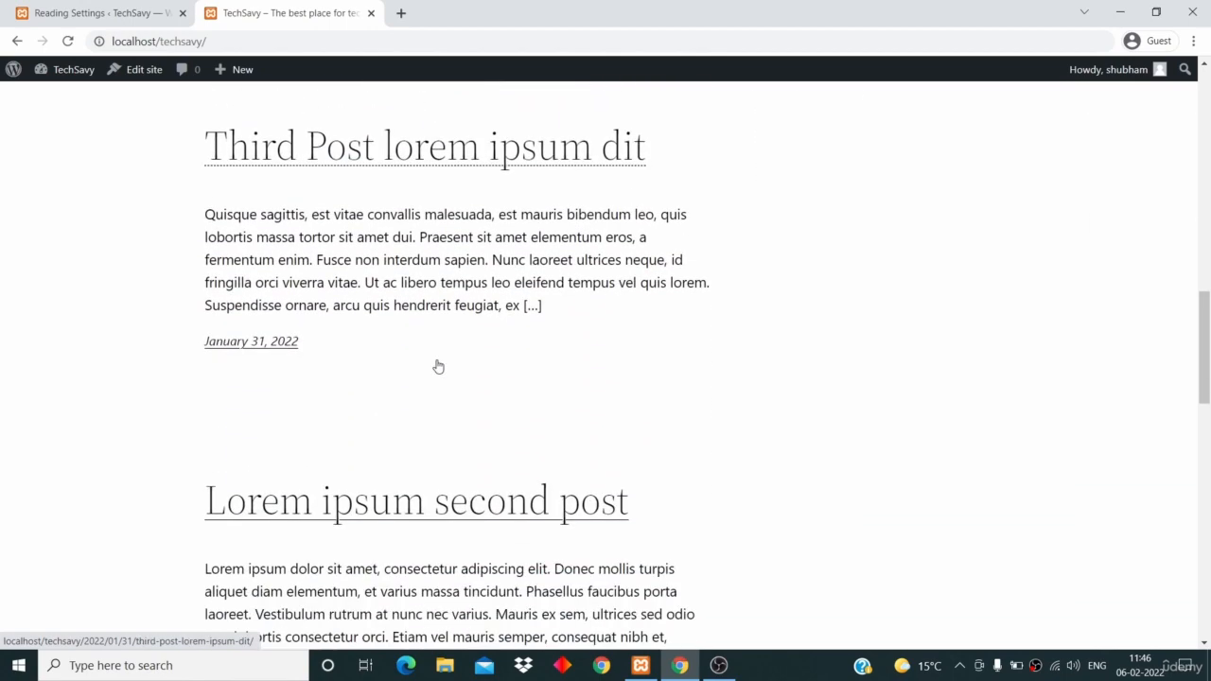
scroll(438, 366, down, 8)
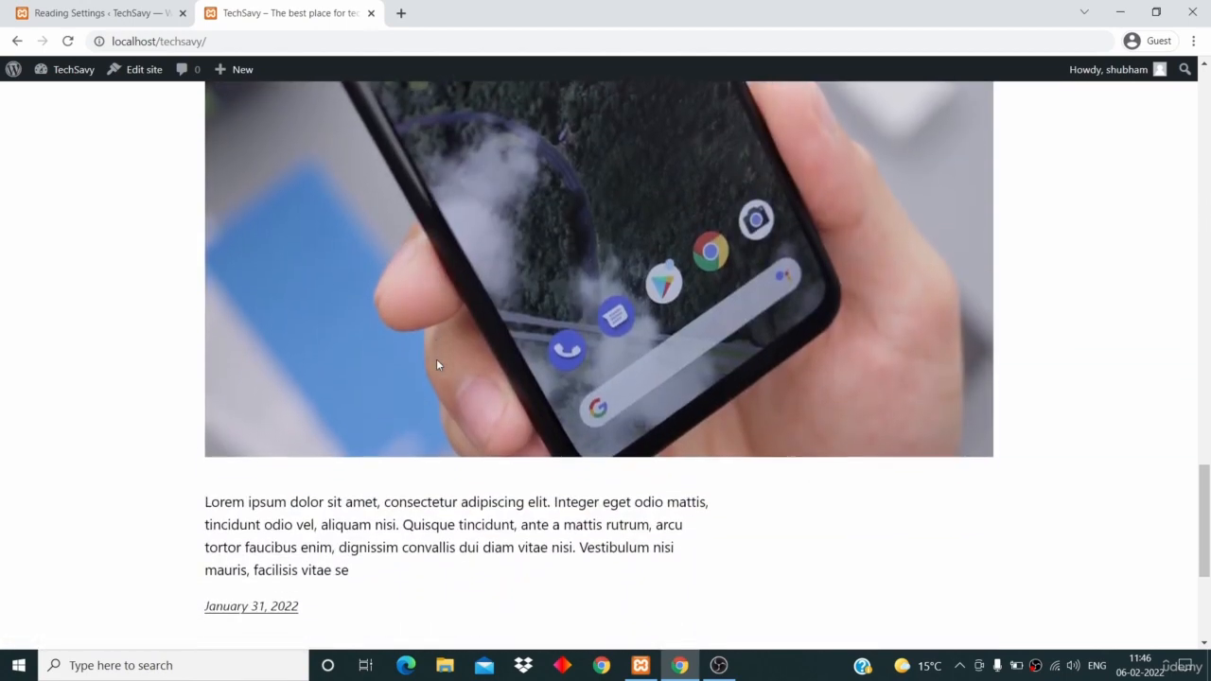
scroll(438, 366, up, 20)
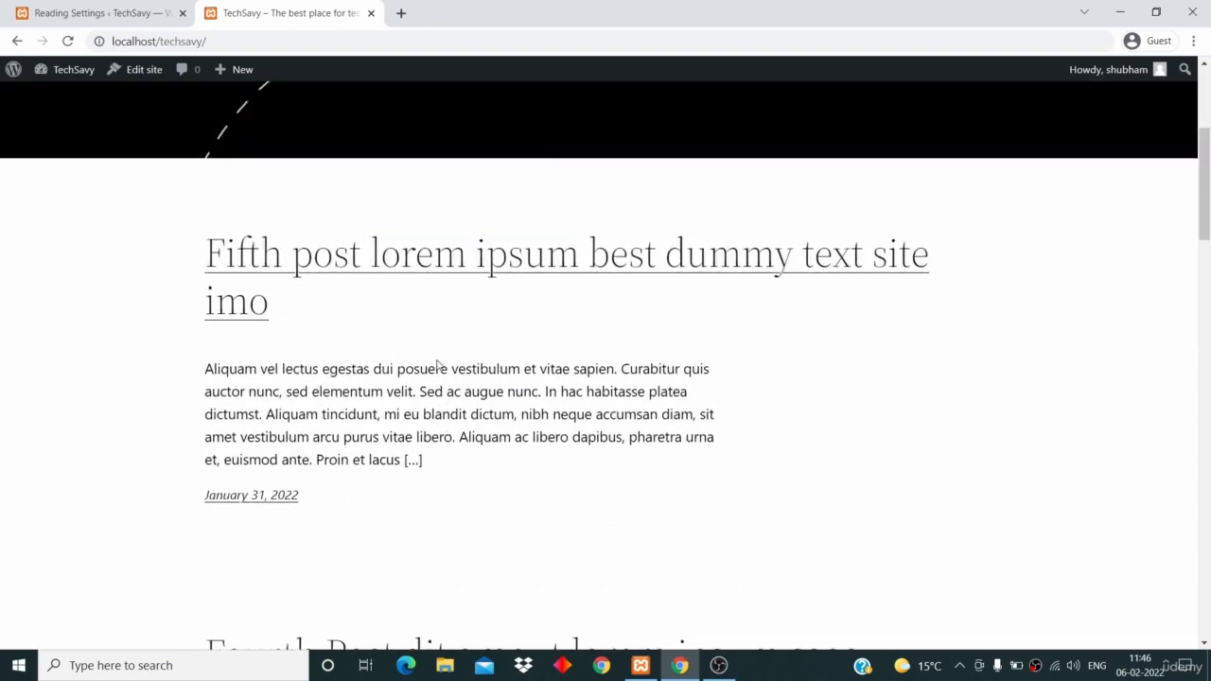
scroll(438, 366, up, 2)
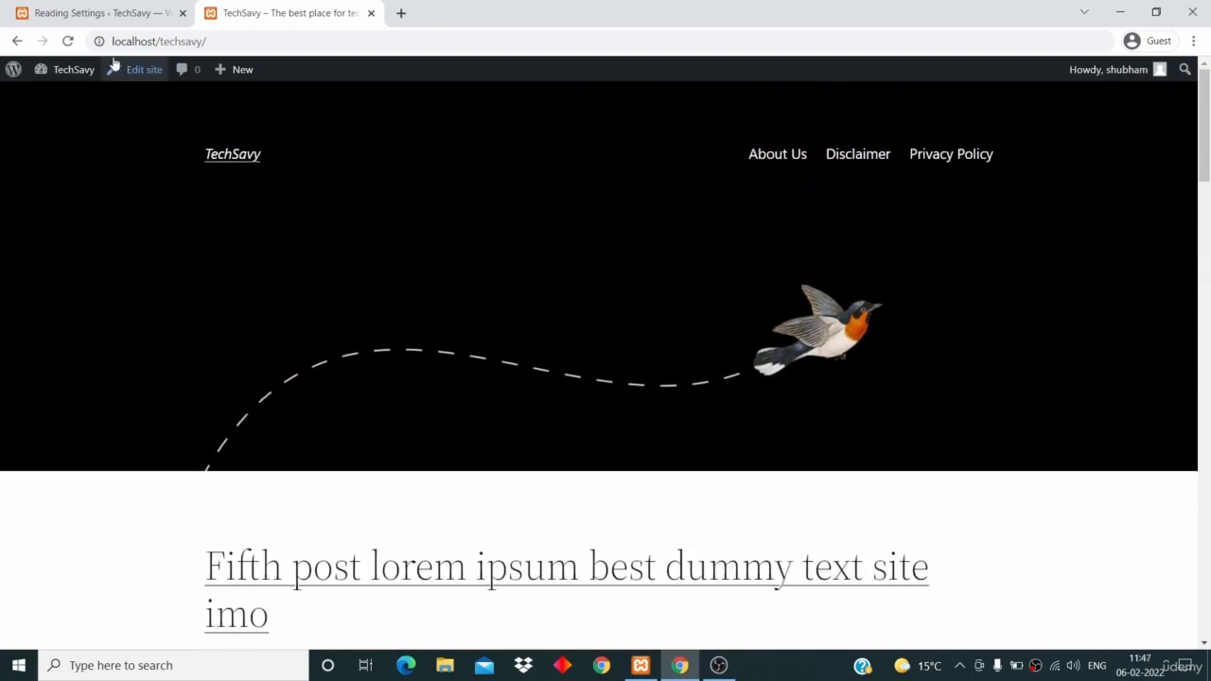
click(93, 14)
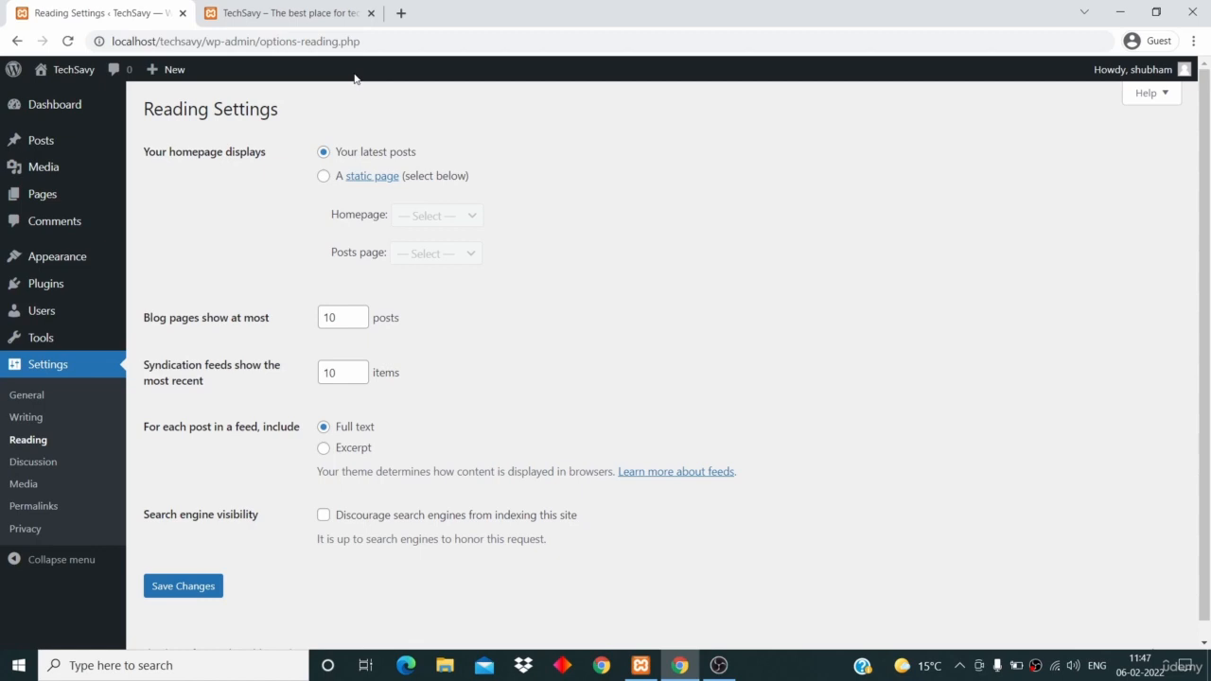
click(323, 152)
- Create and publish a new page titled Home with the paragraph "This is home page."
mouse_move(85, 194)
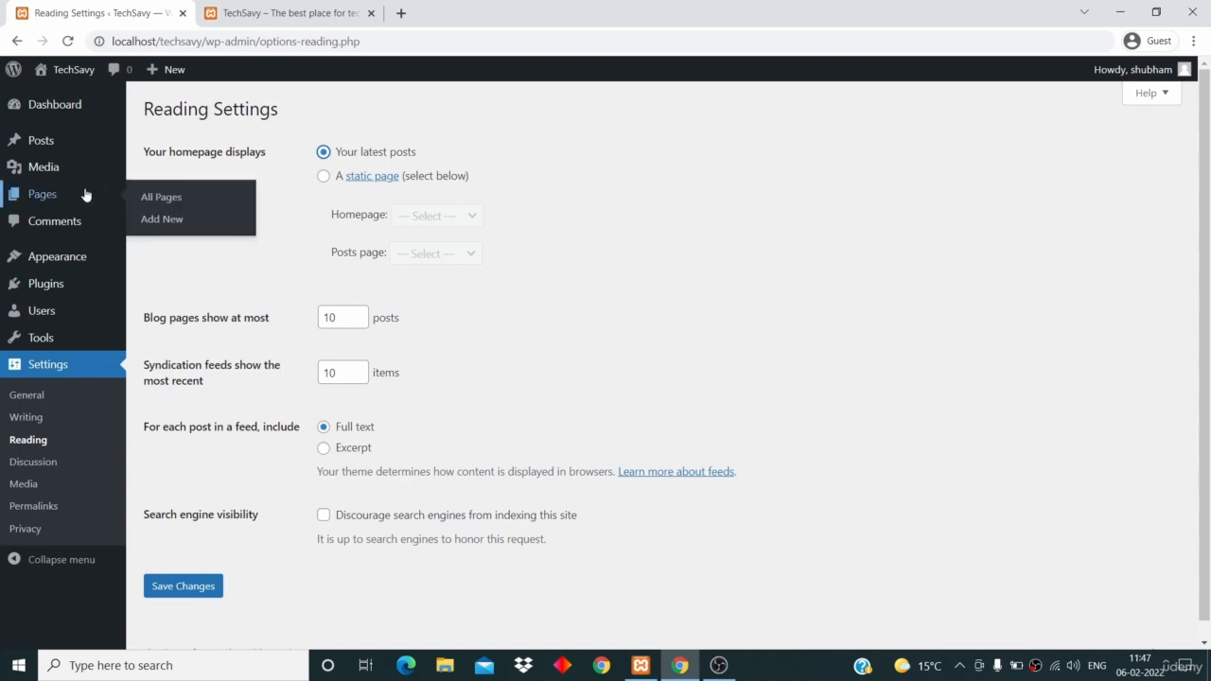
click(158, 220)
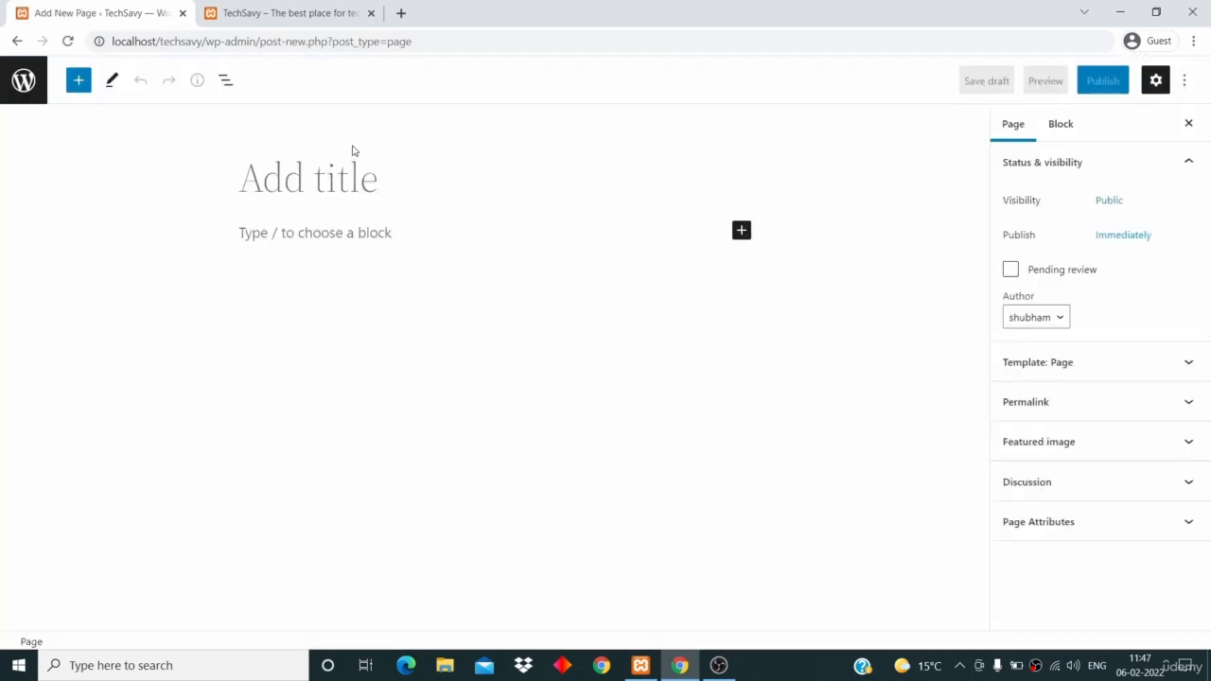
text(Home)
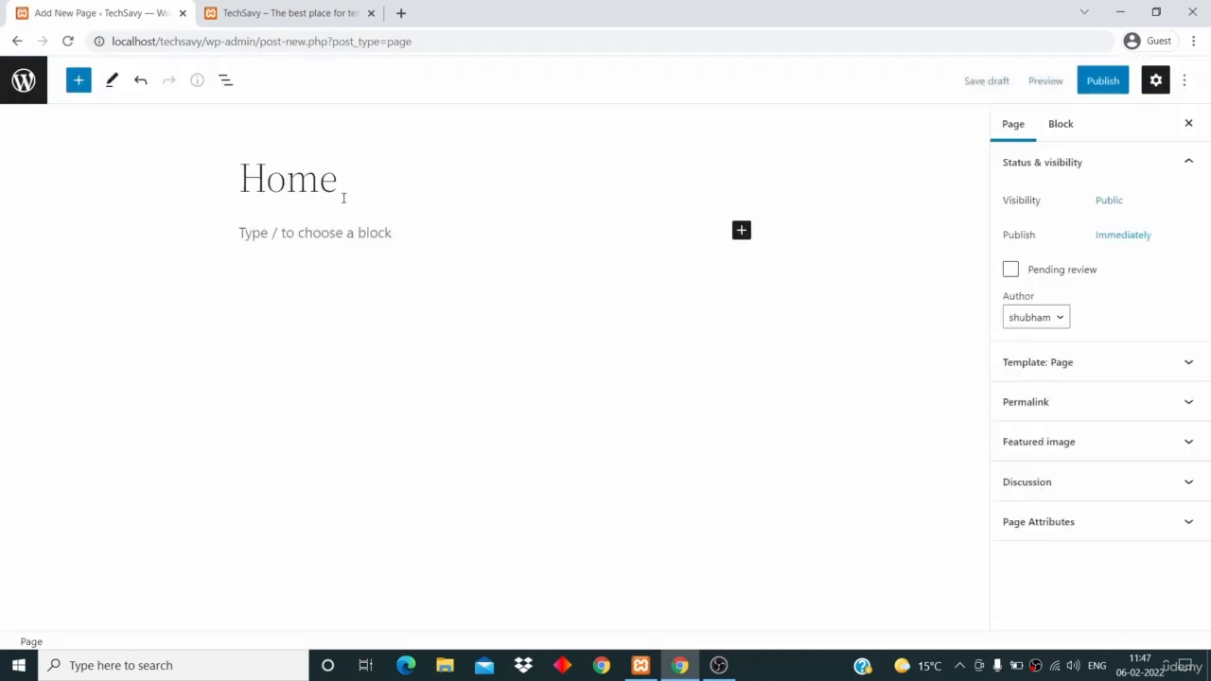
click(389, 234)
click(742, 230)
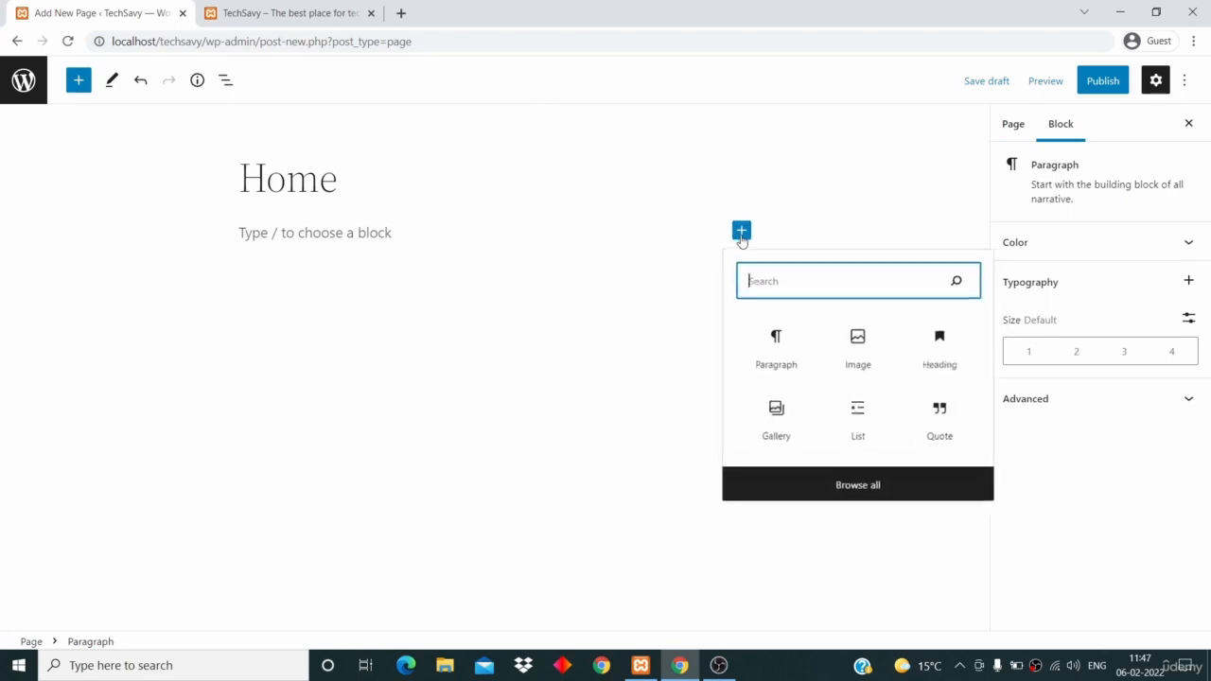
click(532, 270)
text(Th)
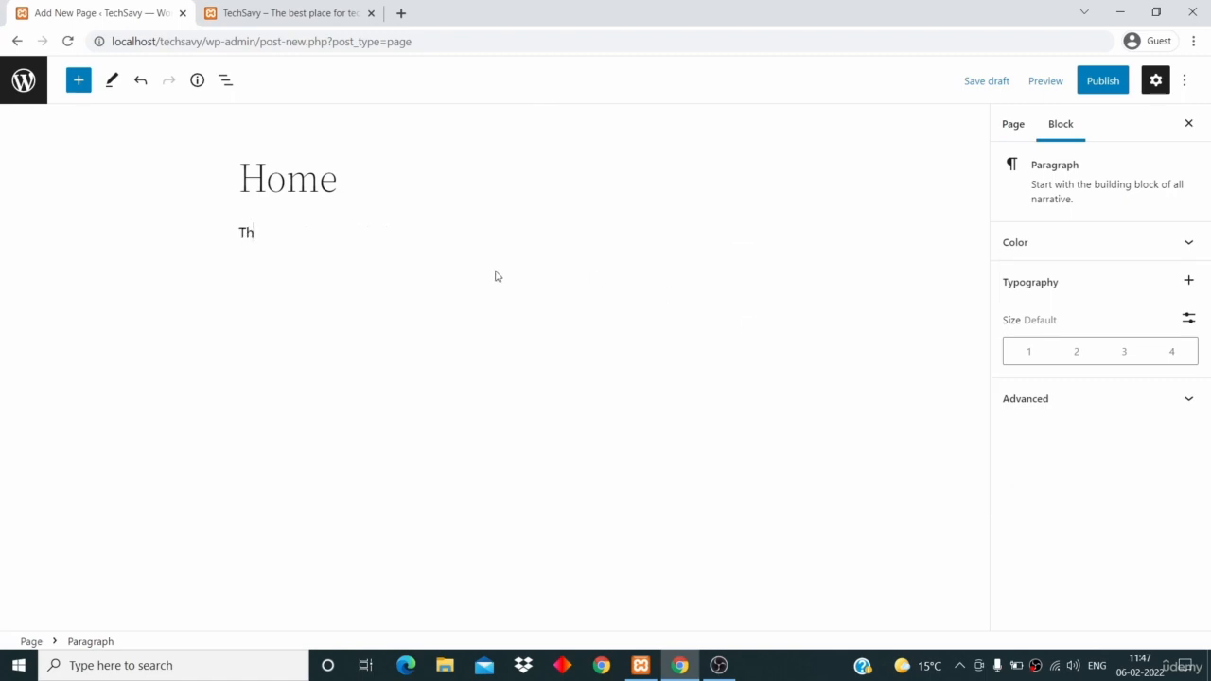
text(is is home page)
key(BackSpace)
text(.)
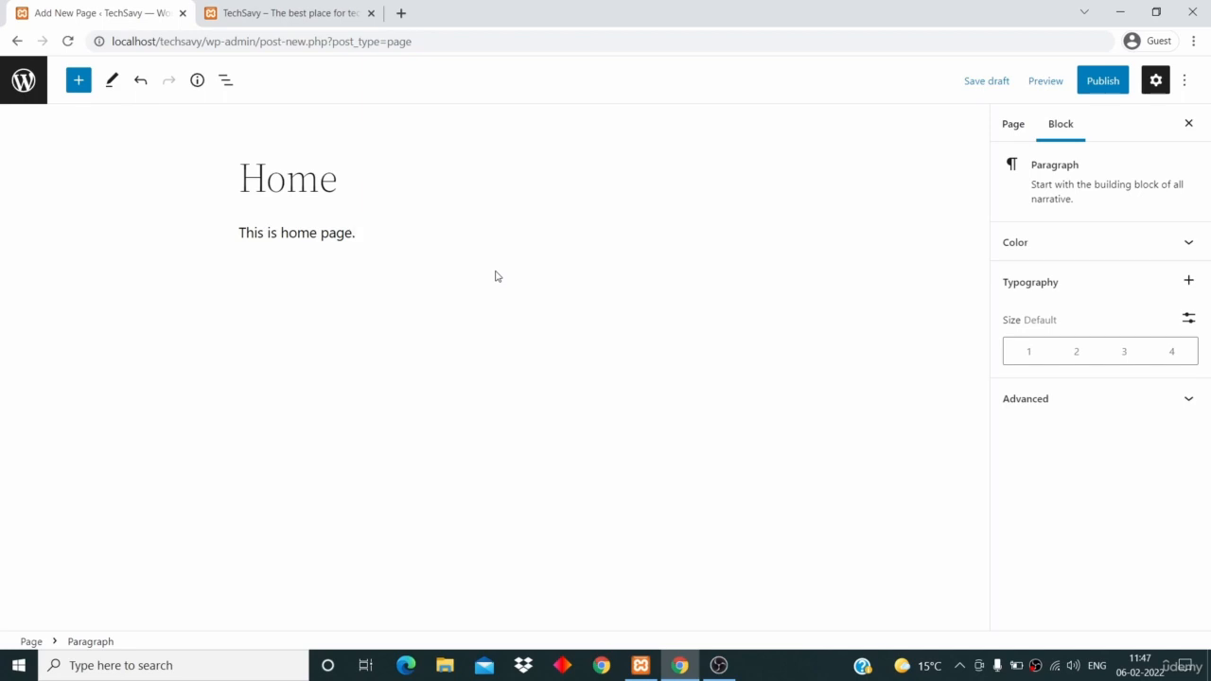
click(1097, 82)
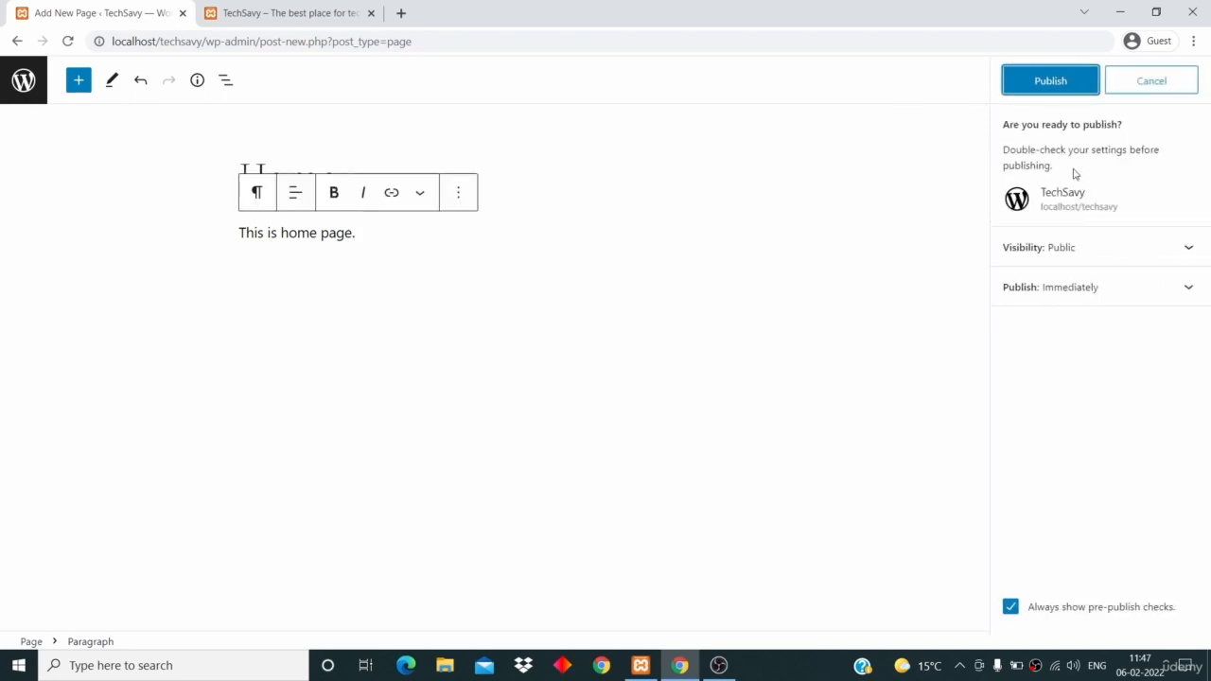
click(1050, 87)
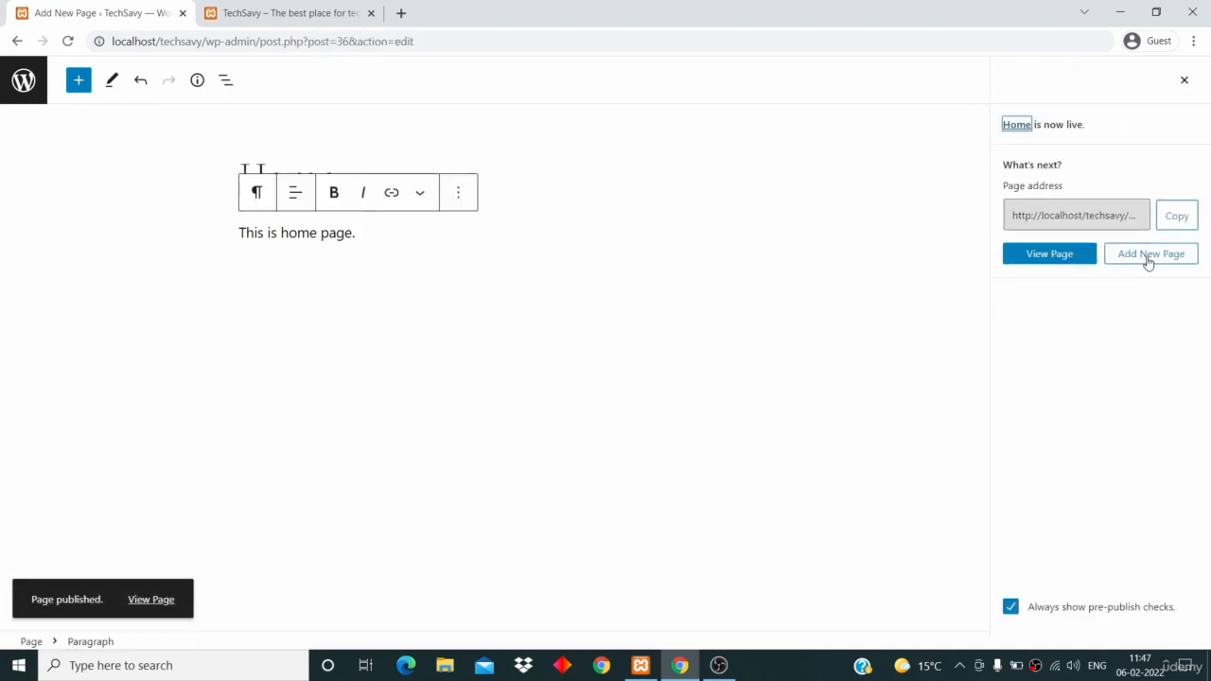
- Create and publish another page titled Blog without body text, and return to the list of pages
click(1147, 258)
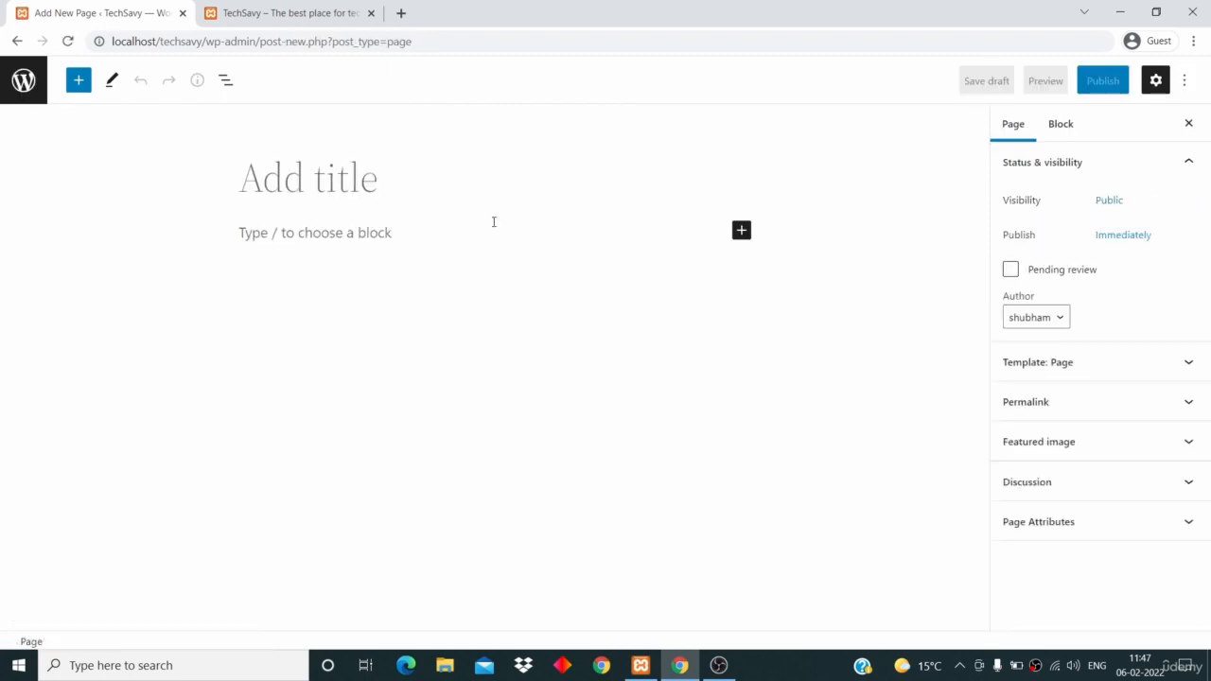
text(Blog)
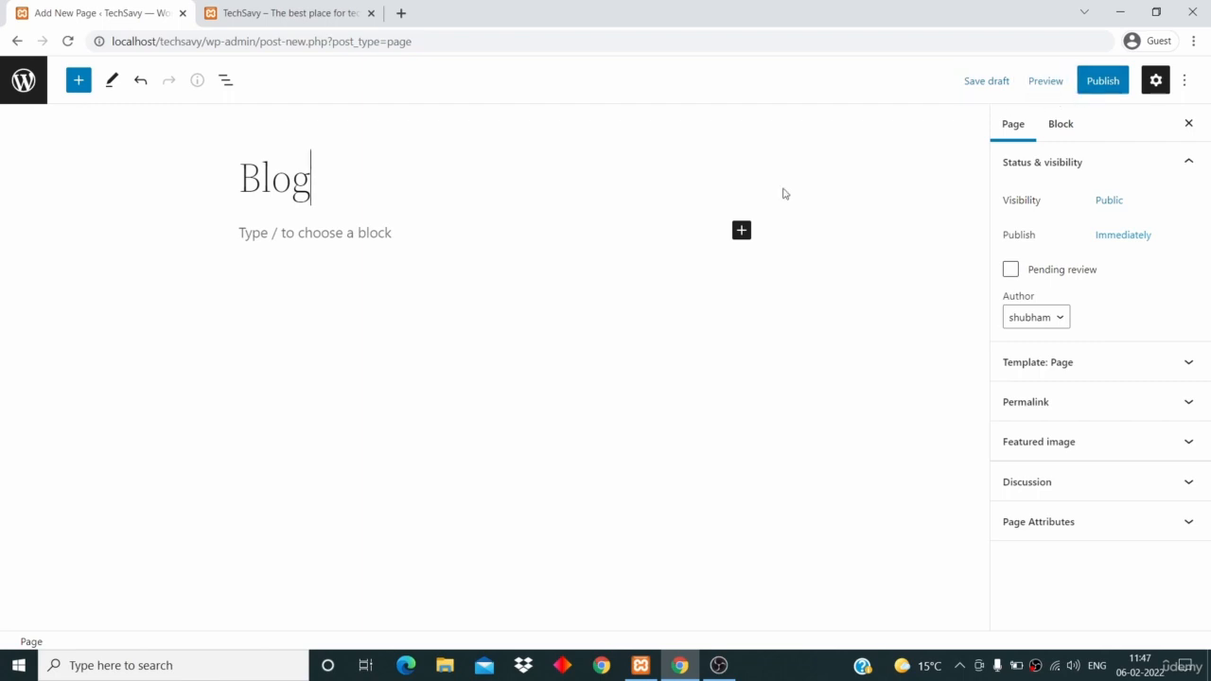
click(1098, 81)
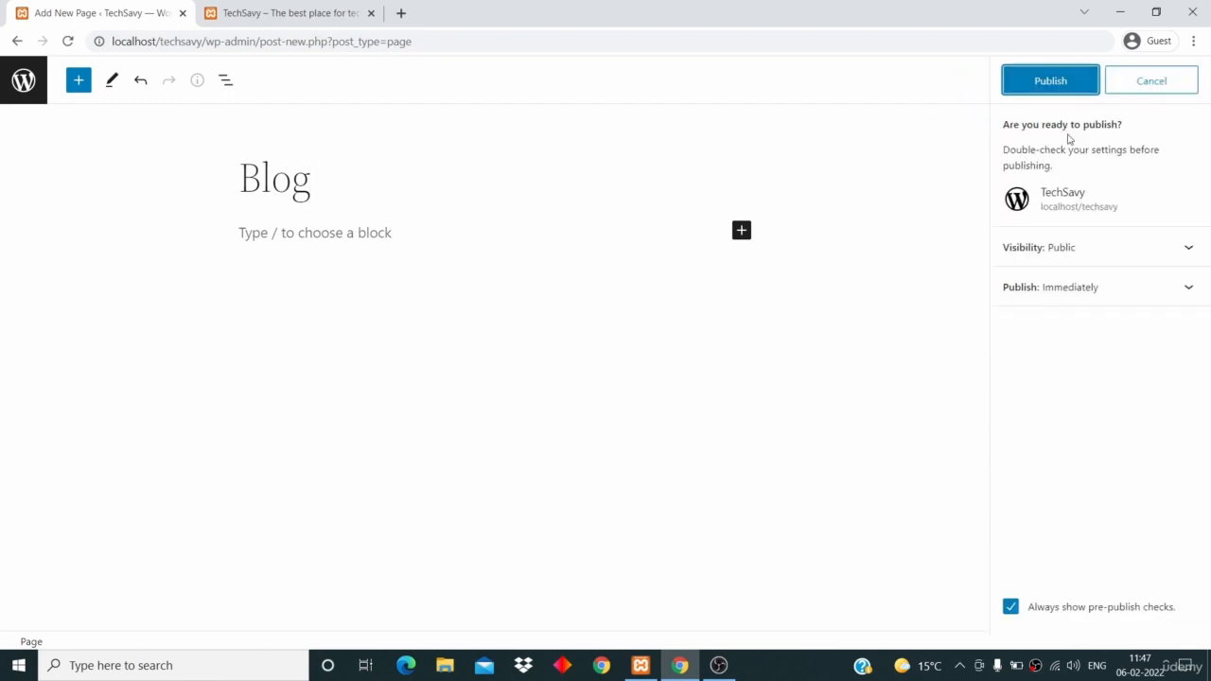
click(1052, 87)
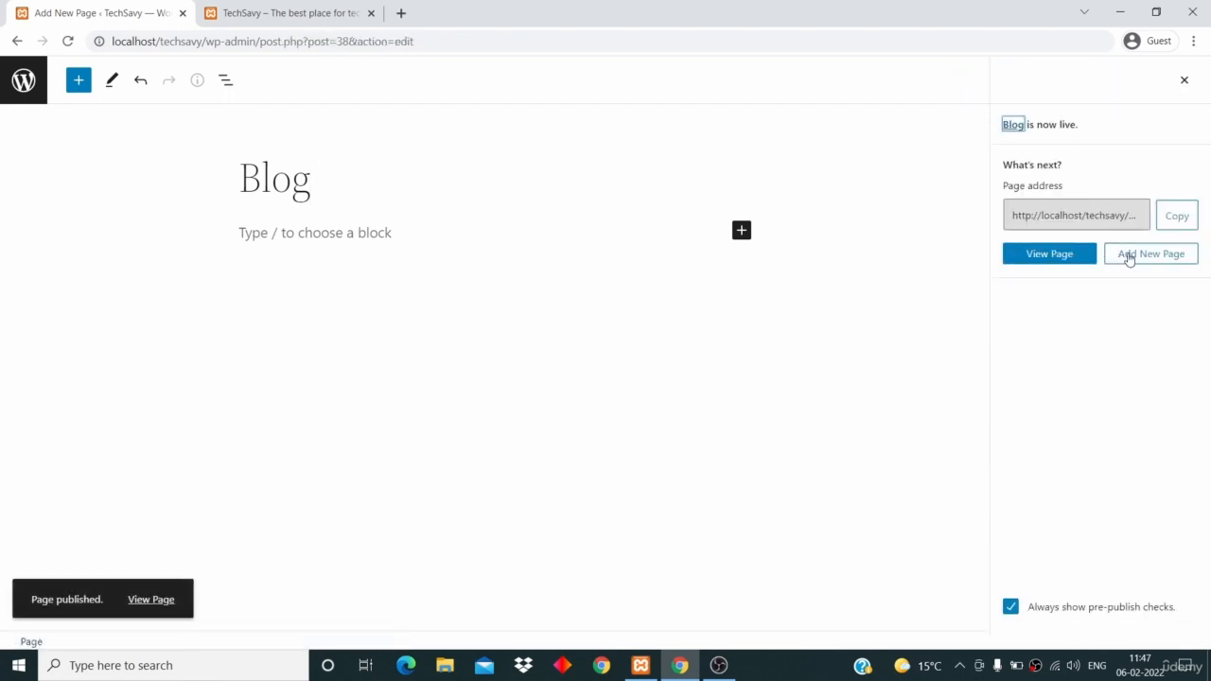
click(29, 85)
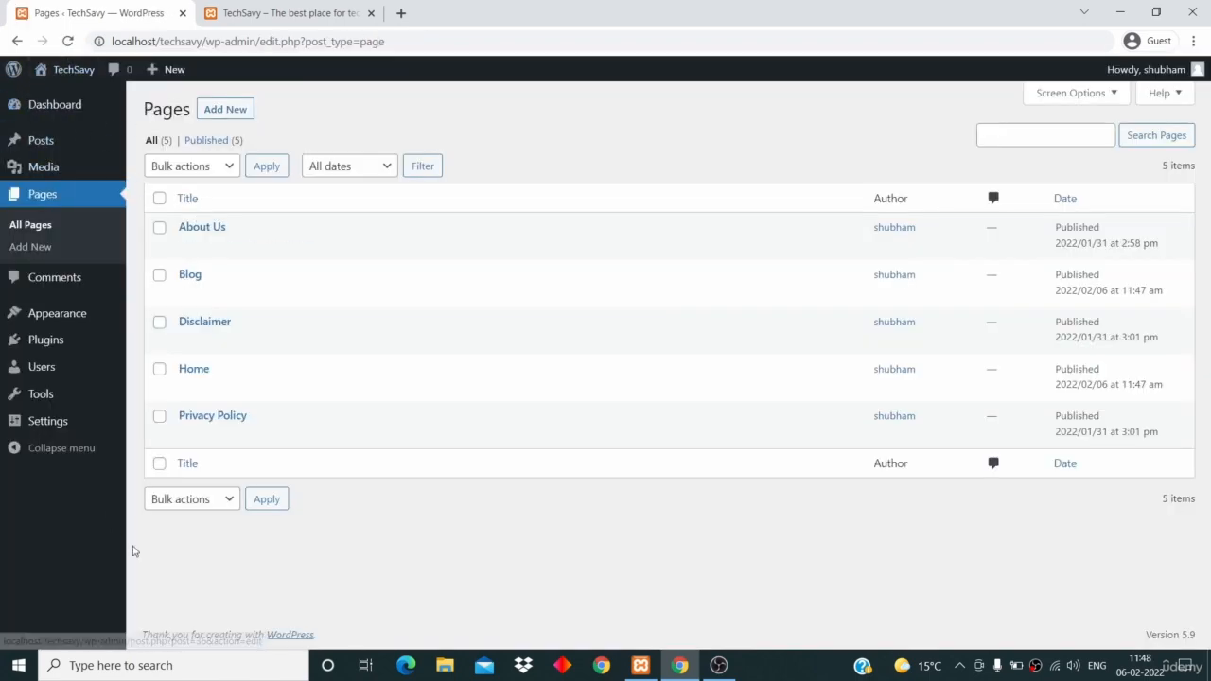
- In the Reading settings, set the homepage to a static page, with Home as the homepage and Blog as the posts page
mouse_move(47, 421)
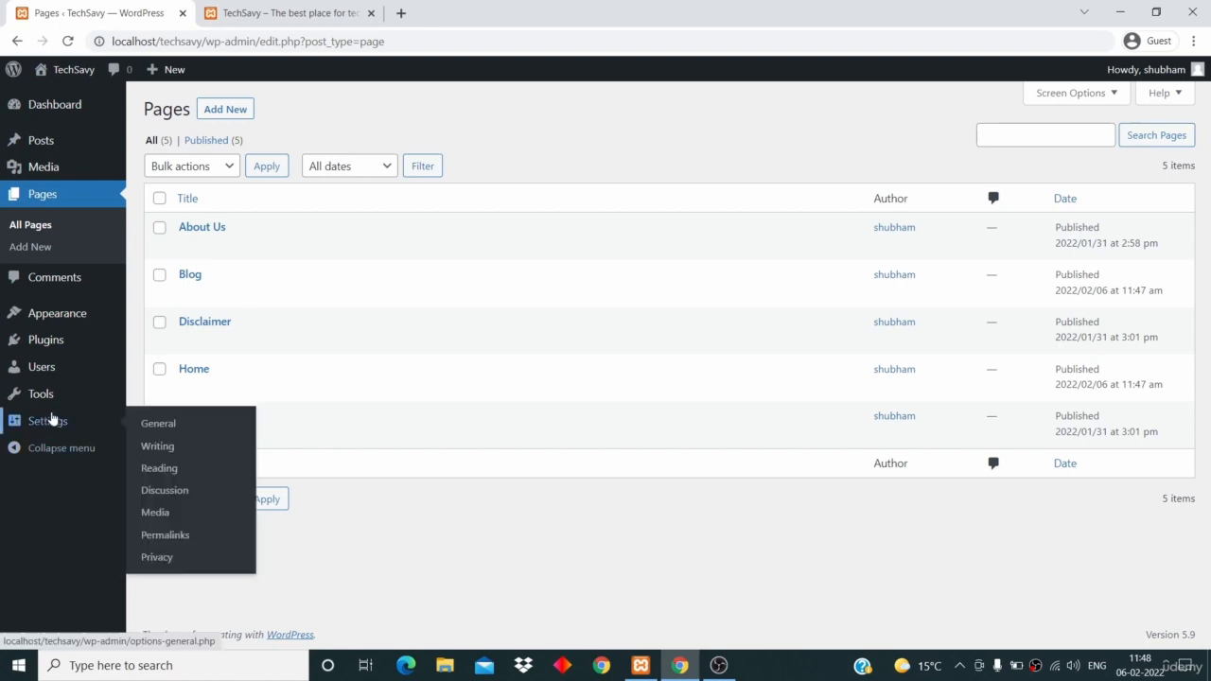
click(158, 470)
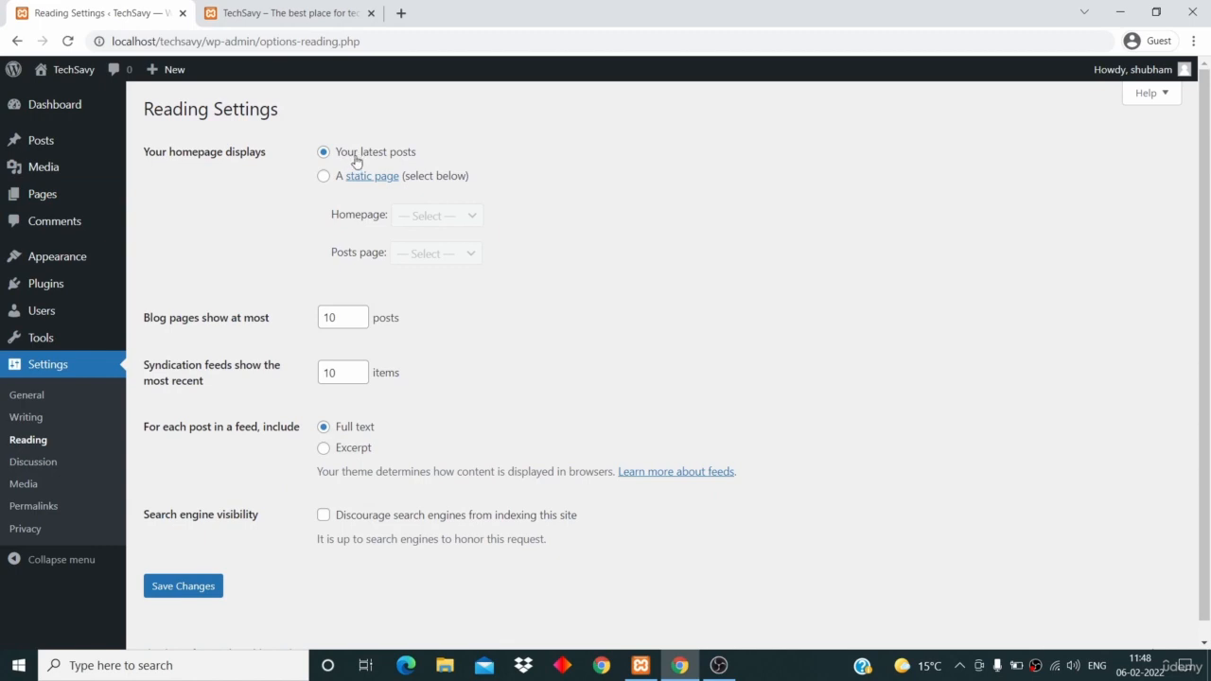
click(324, 176)
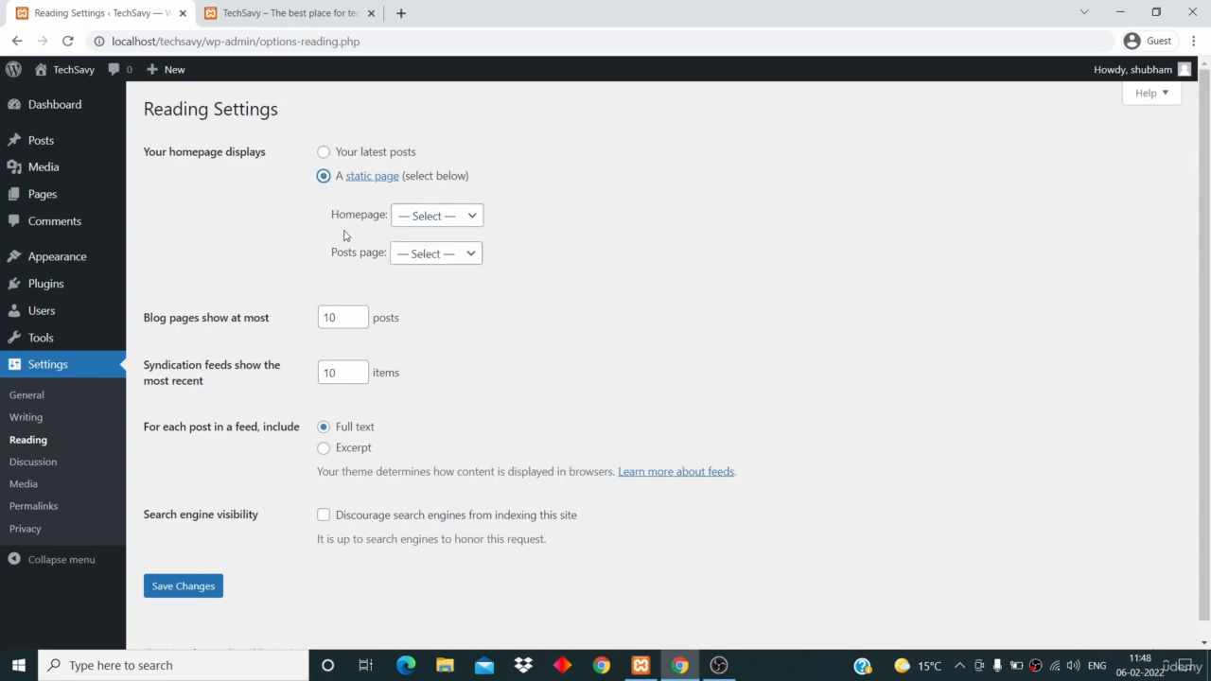
click(417, 223)
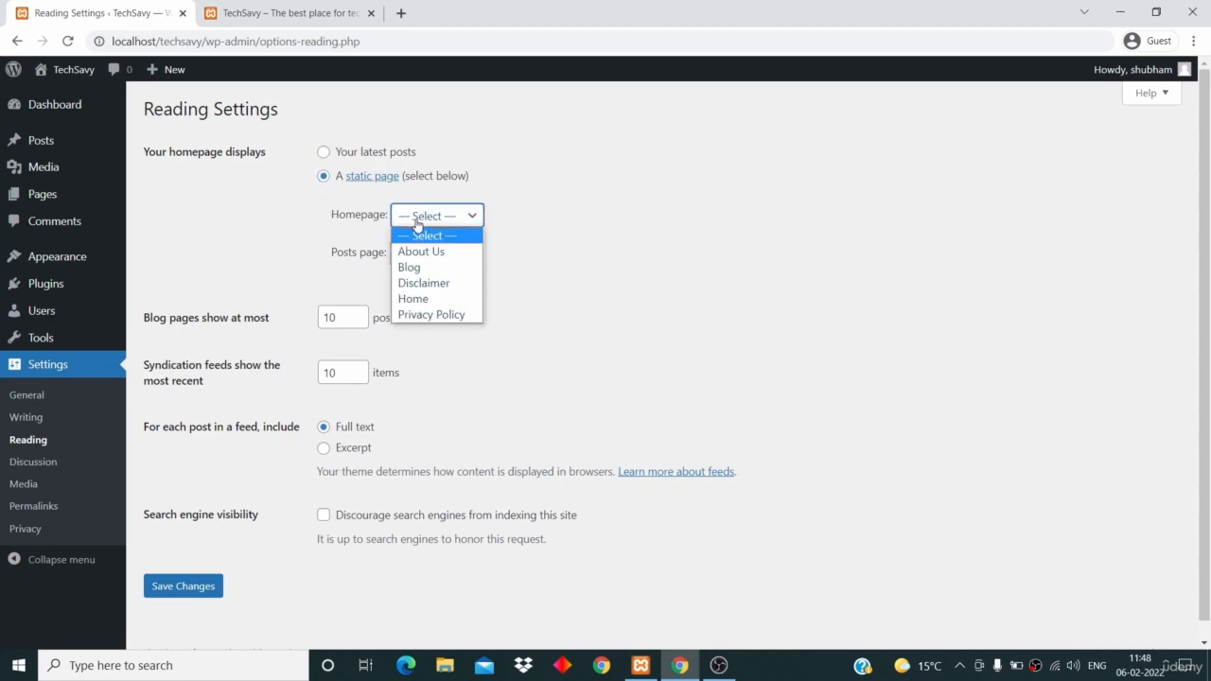
click(428, 299)
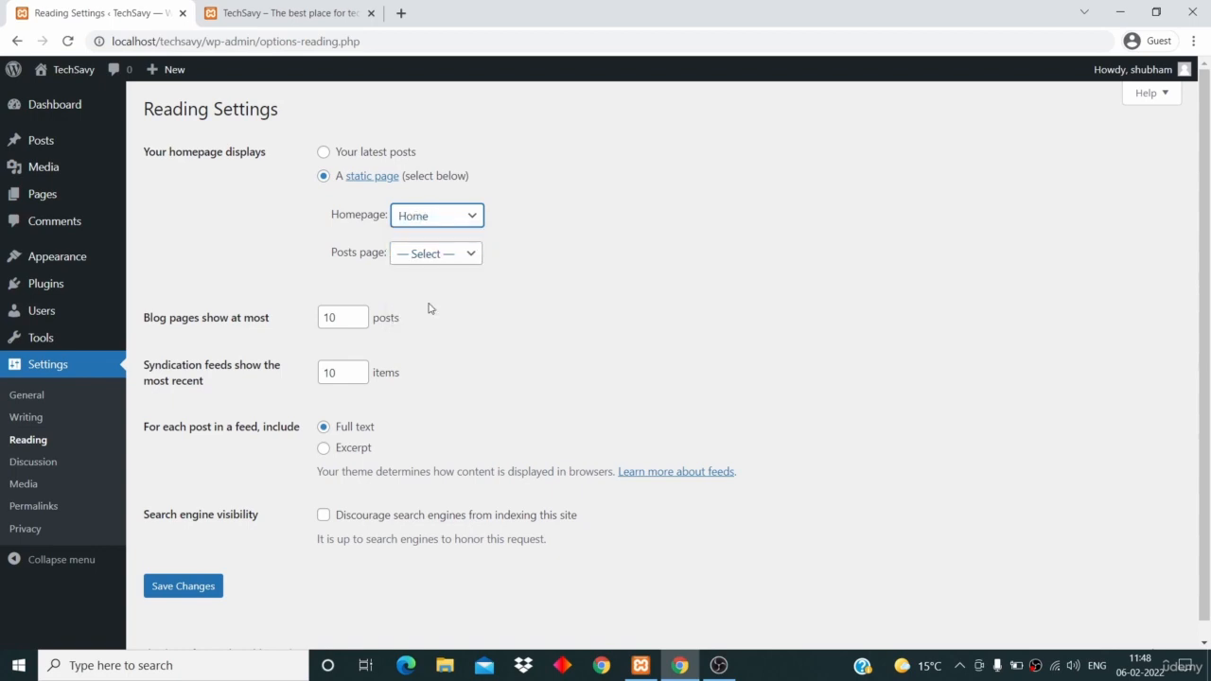
click(428, 255)
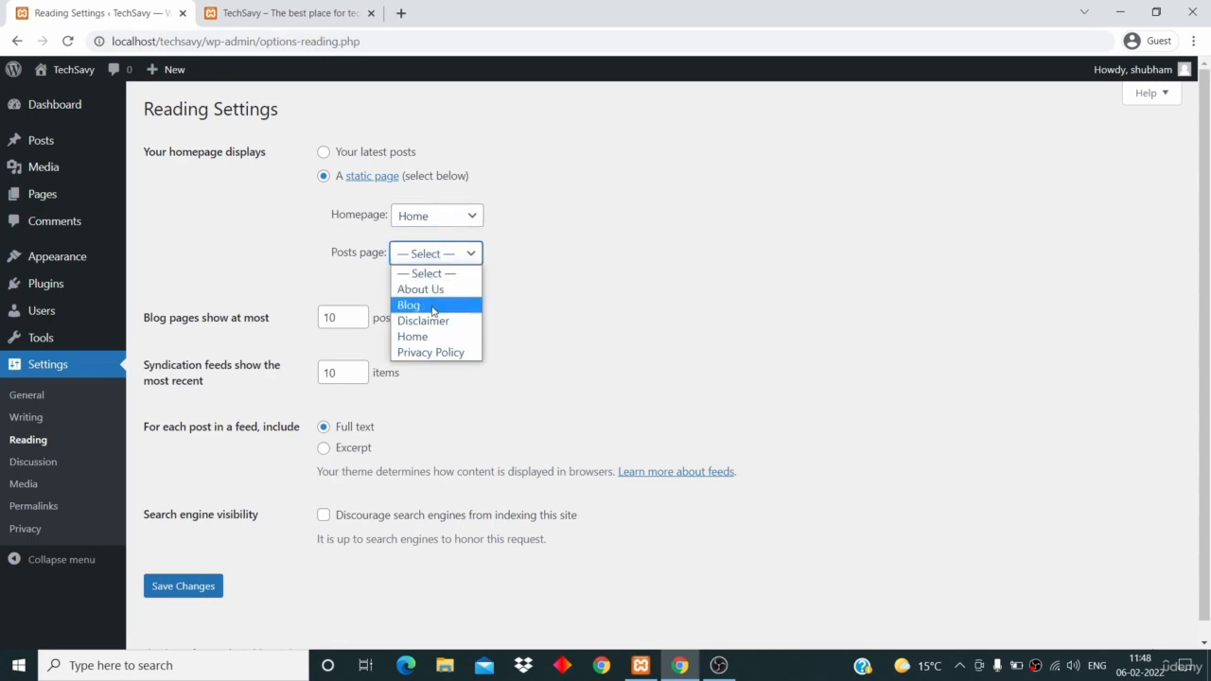
click(432, 305)
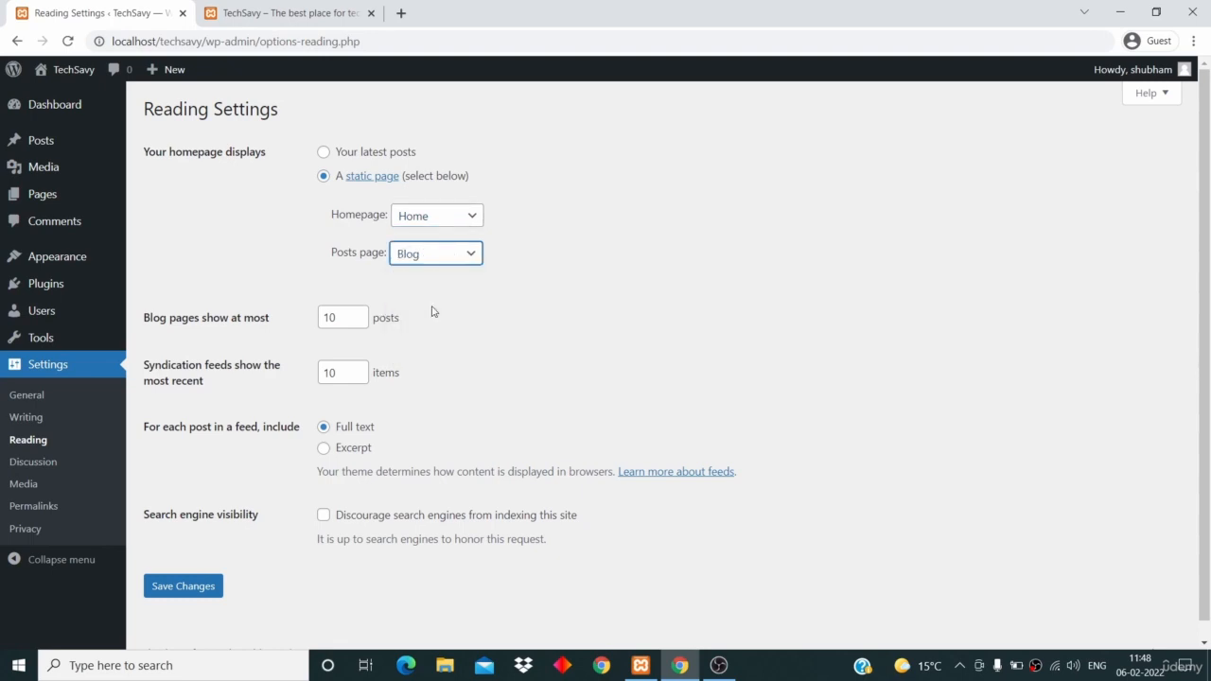
- Keep the blog page limit at 10 posts and save the Reading settings with the static homepage
scroll(434, 311, down, 1)
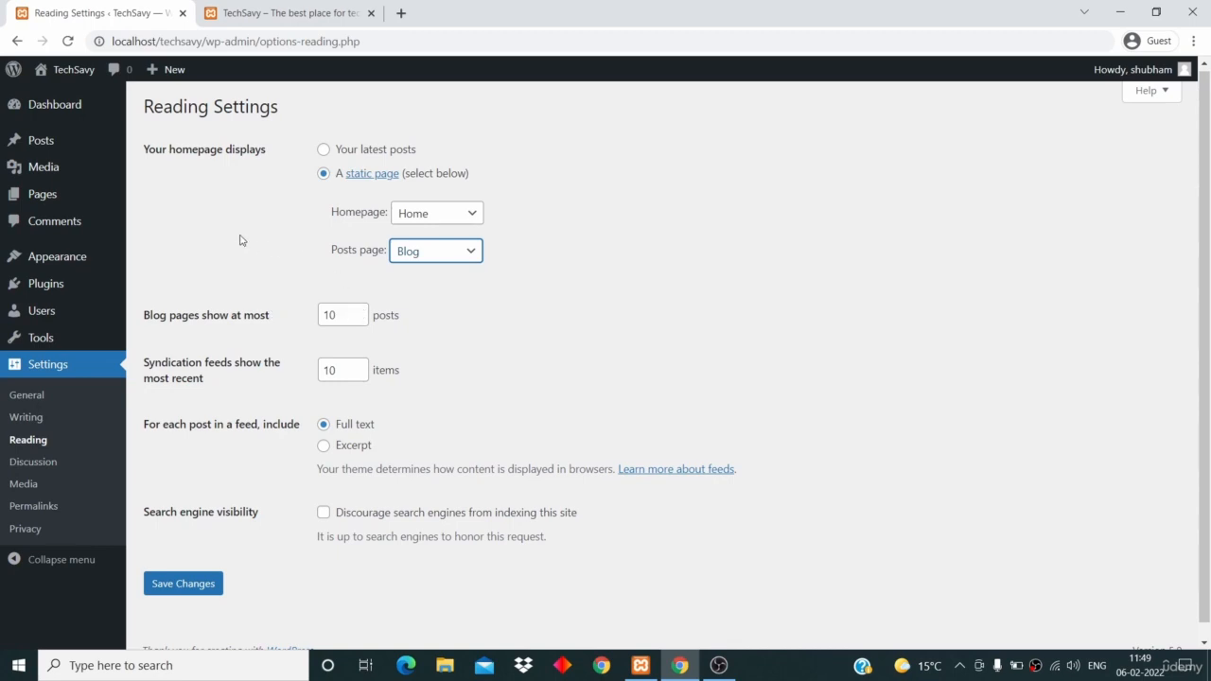
click(340, 319)
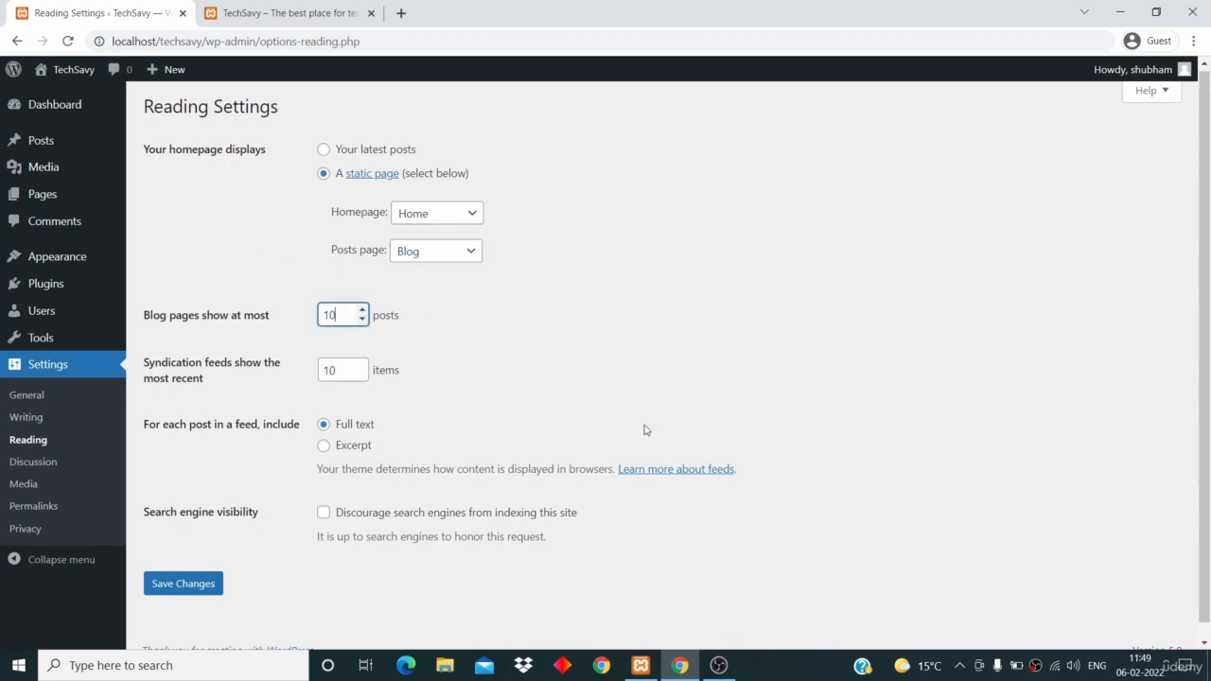
scroll(646, 430, down, 1)
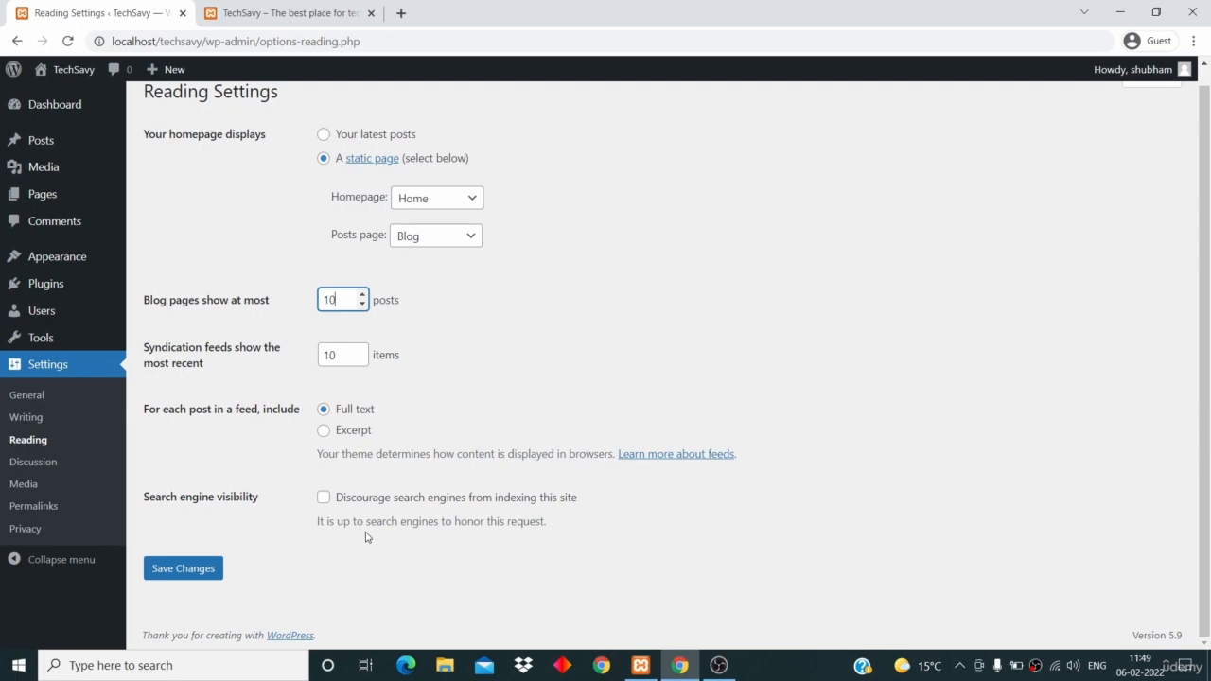
click(192, 569)
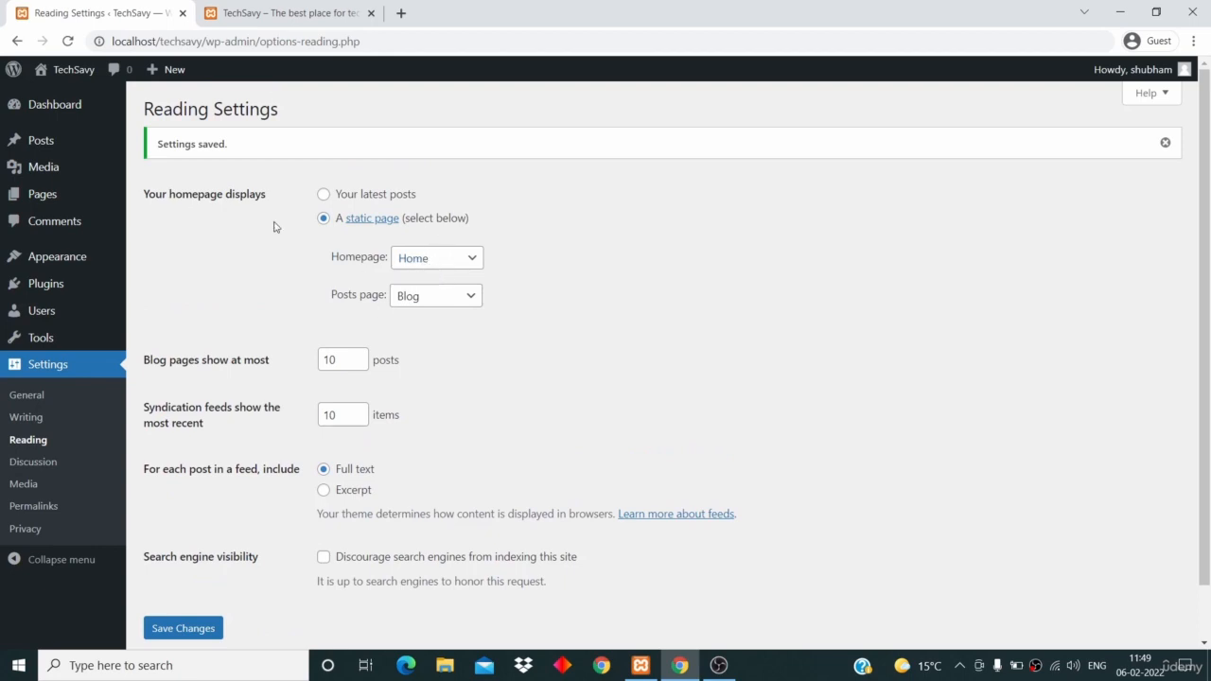
- Switch to the live site, reload its homepage through the site title, and examine the Home page's text
click(232, 15)
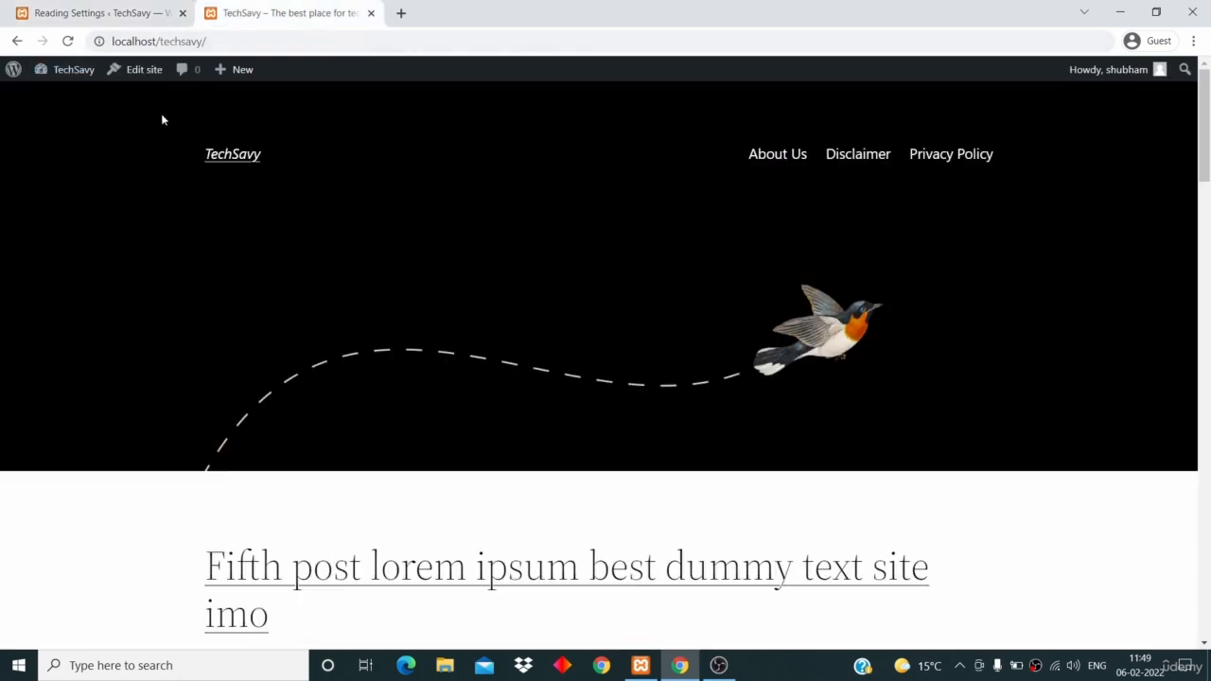
click(227, 161)
drag(431, 317, 572, 459)
click(573, 459)
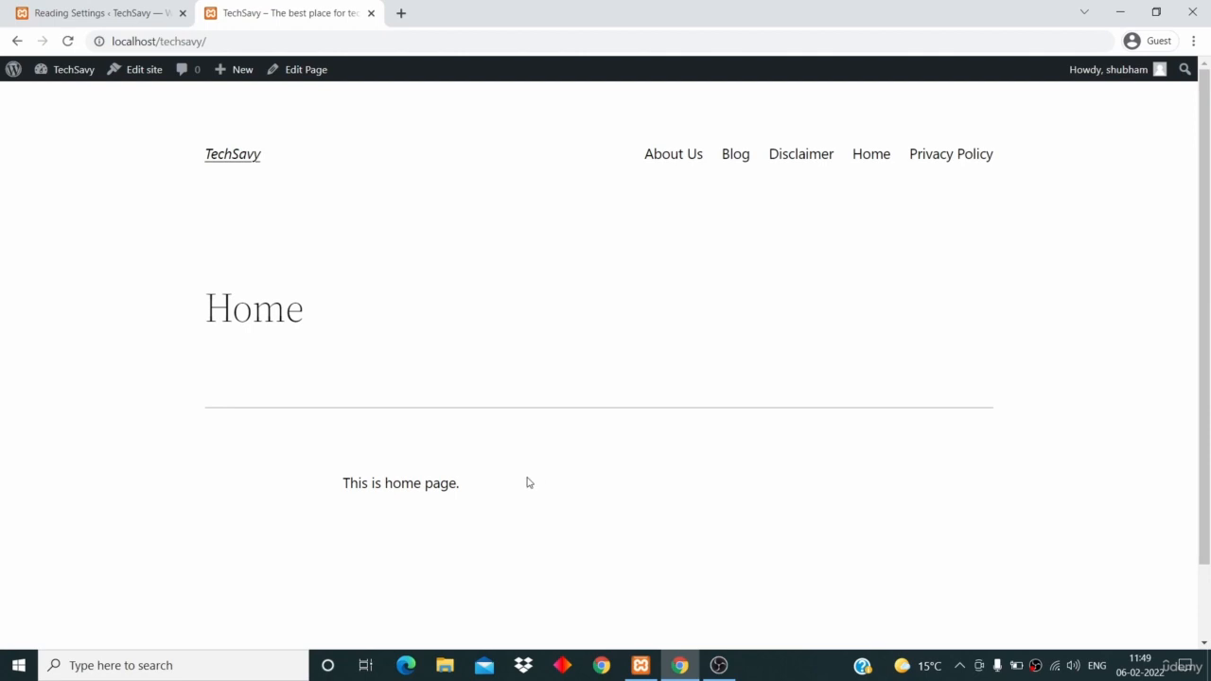
drag(467, 489, 335, 486)
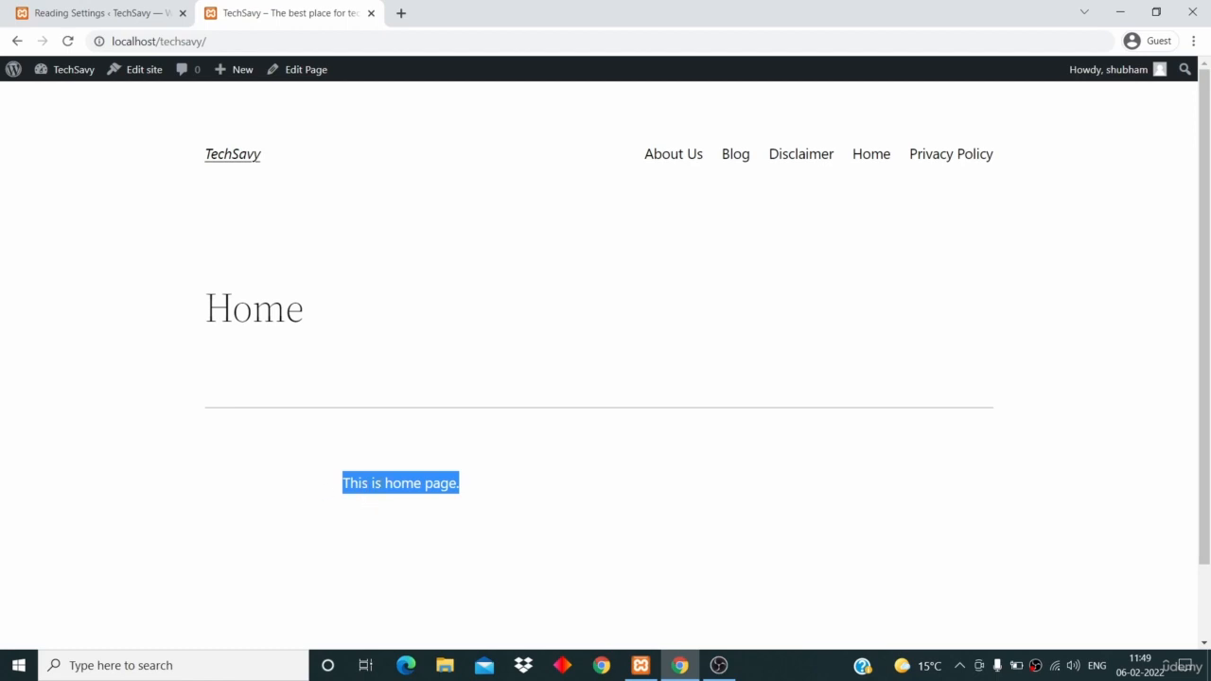
click(220, 476)
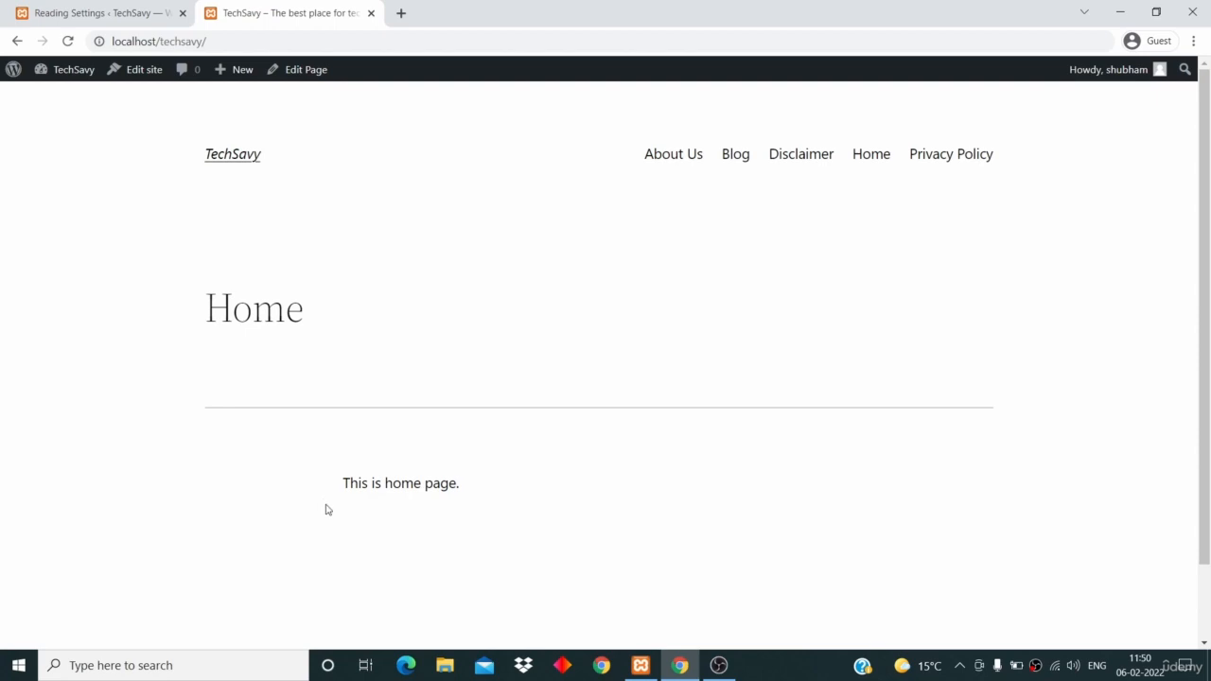
scroll(328, 508, down, 1)
scroll(328, 507, up, 1)
- Open the site's Blog page and look through the posts listed on it
click(738, 156)
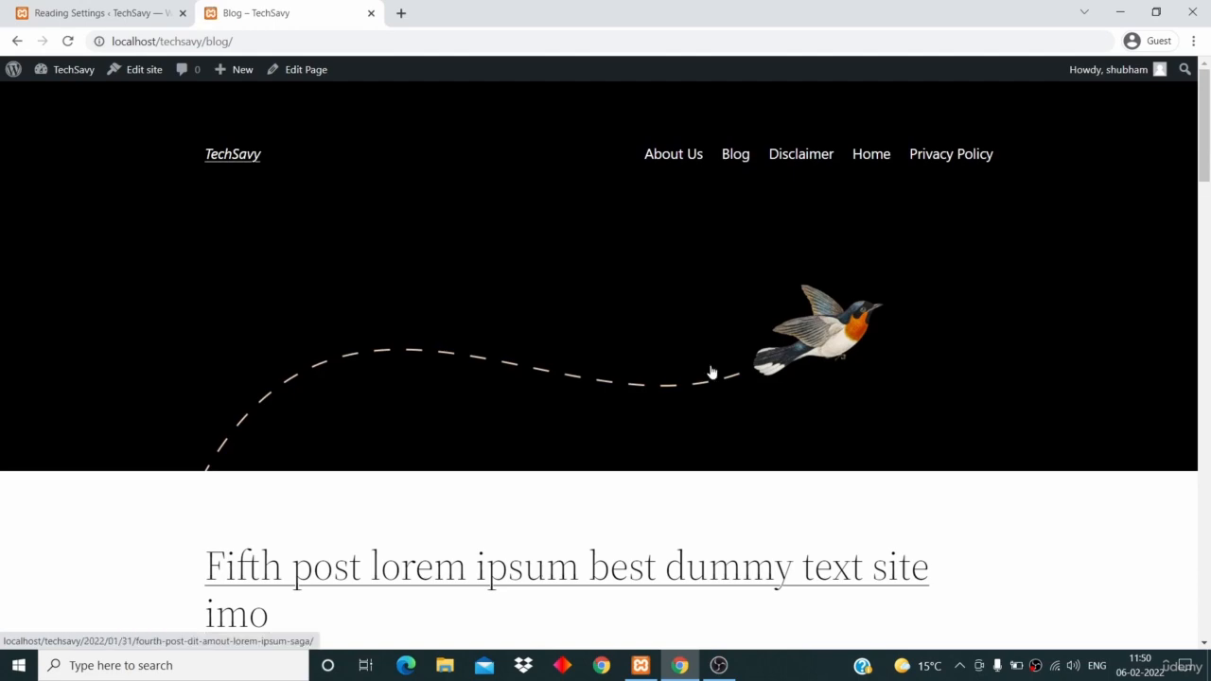
scroll(700, 352, down, 15)
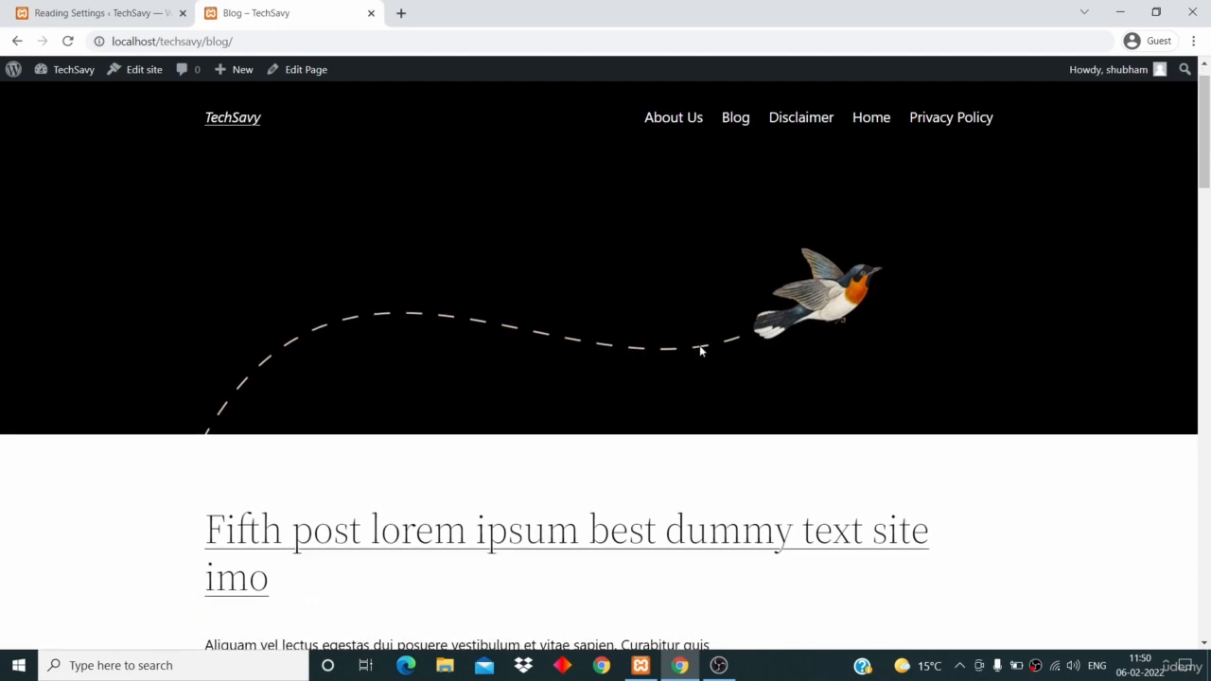
scroll(701, 353, down, 10)
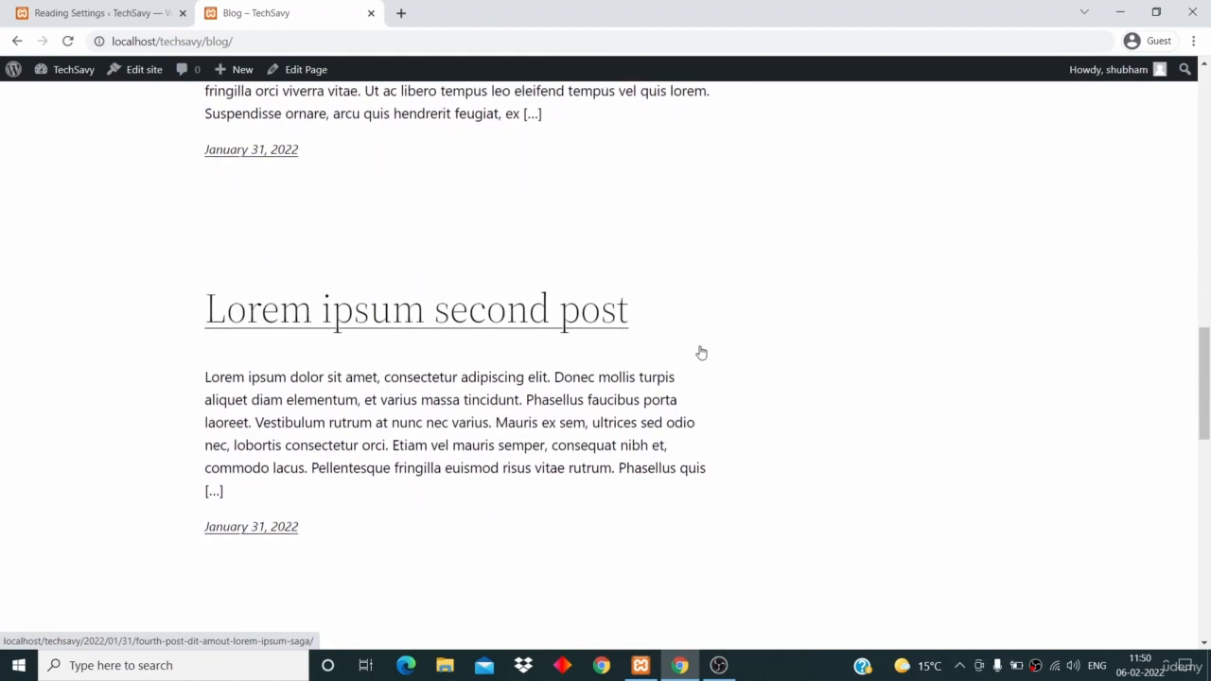
scroll(701, 352, up, 5)
scroll(700, 352, up, 20)
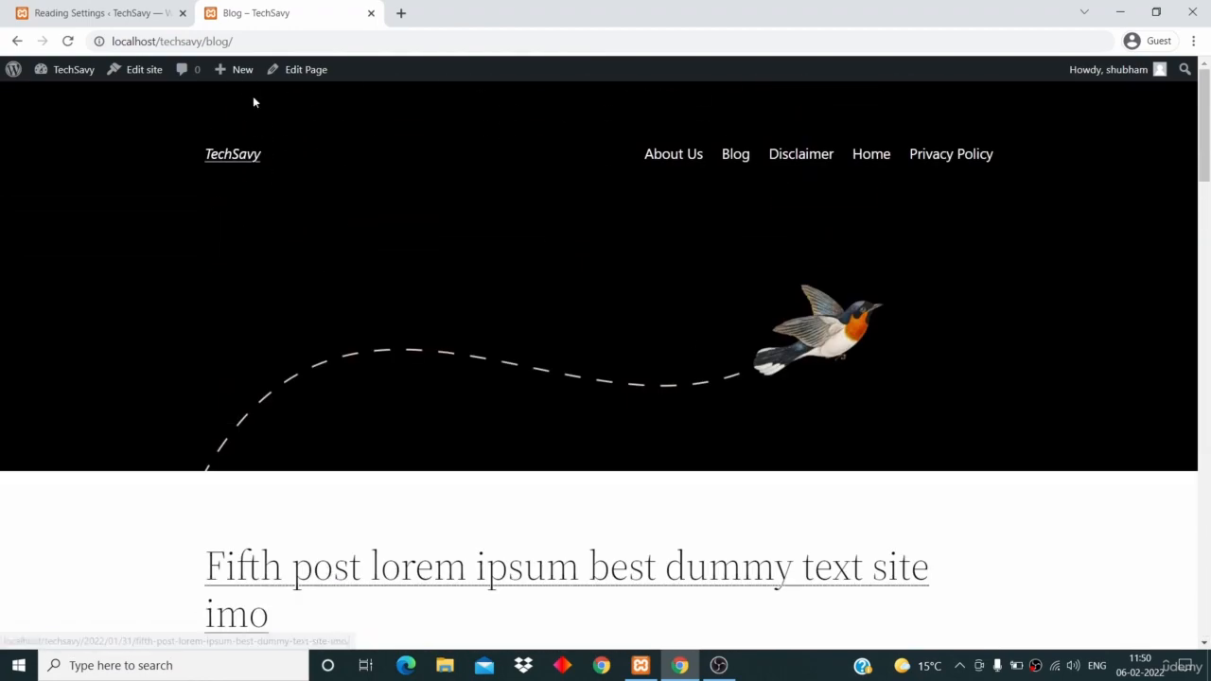
- Return to the Reading settings, set the homepage to display the latest posts, and save the changes
click(94, 13)
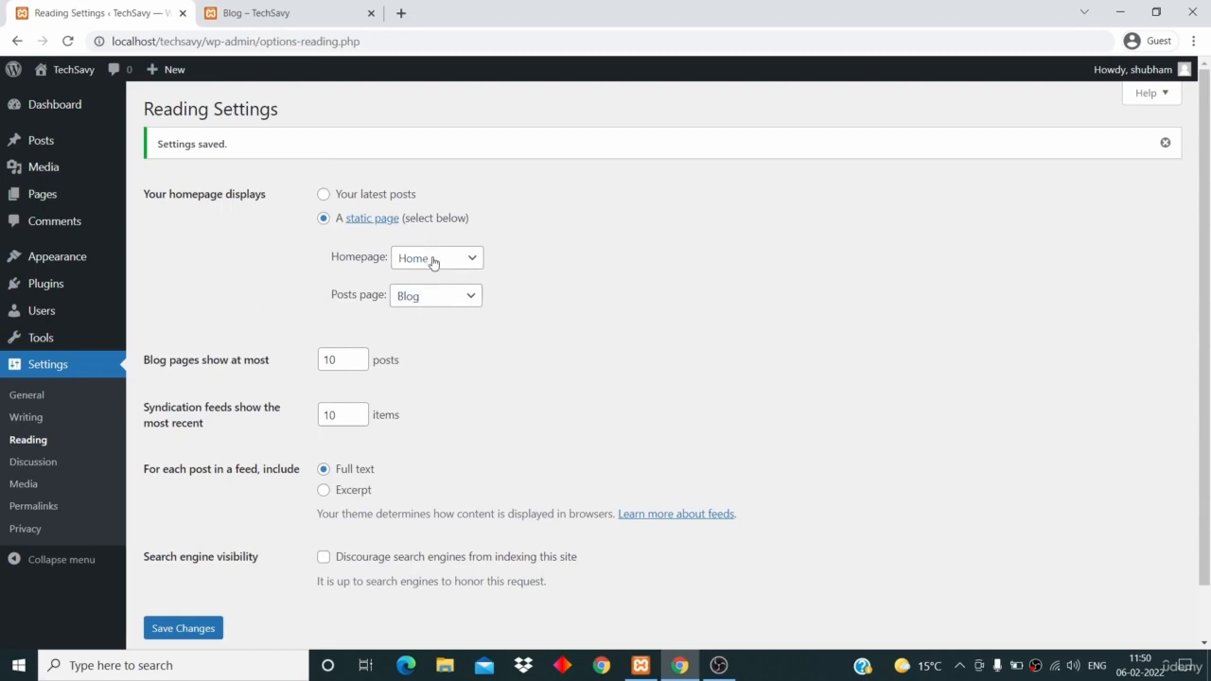
click(323, 196)
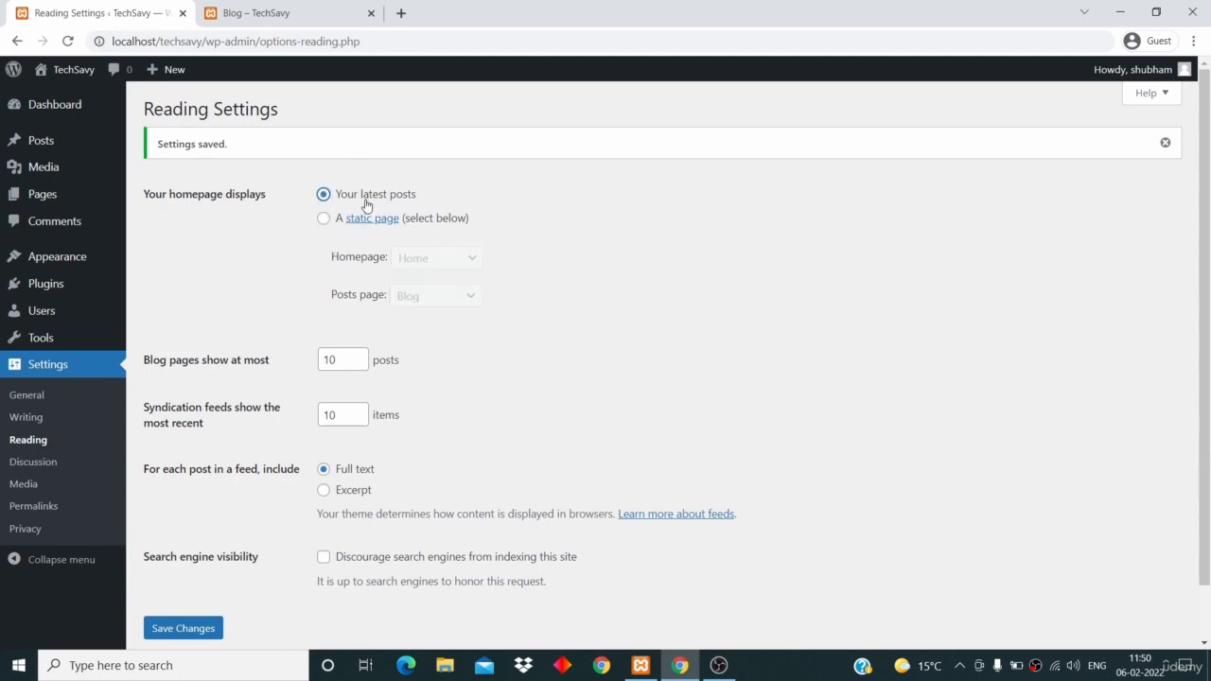
scroll(227, 423, down, 1)
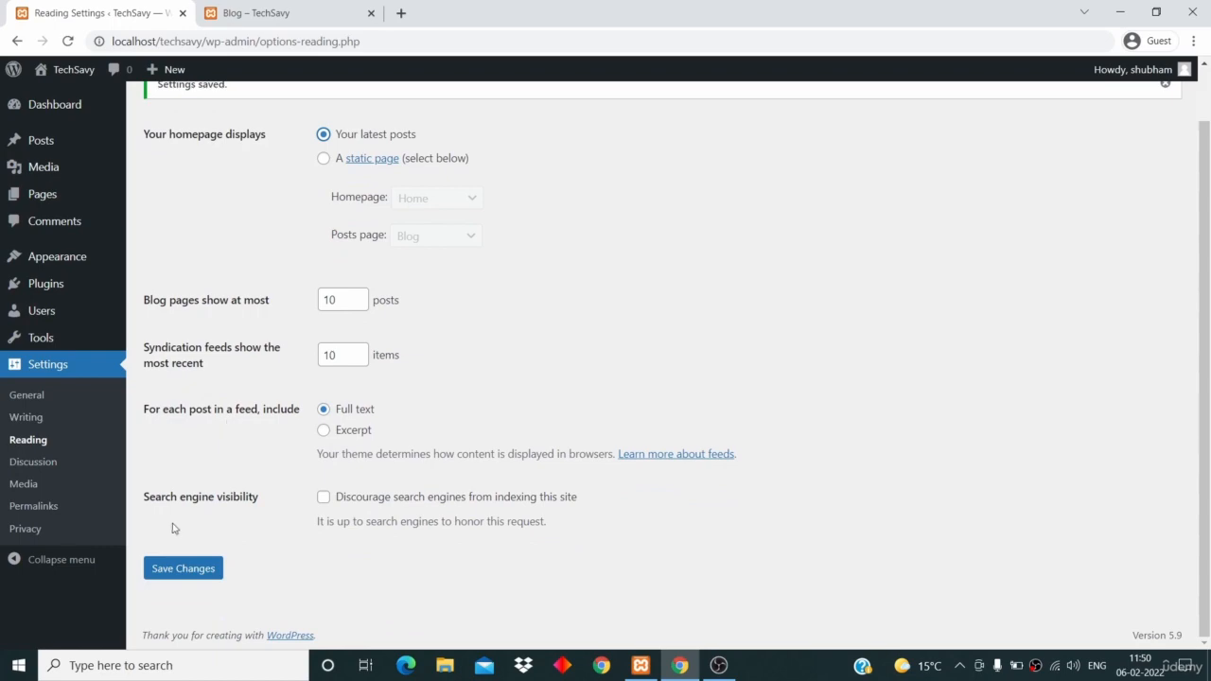
click(180, 571)
- Load the live site's homepage again, look through its posts, and go back to the Reading settings
click(297, 14)
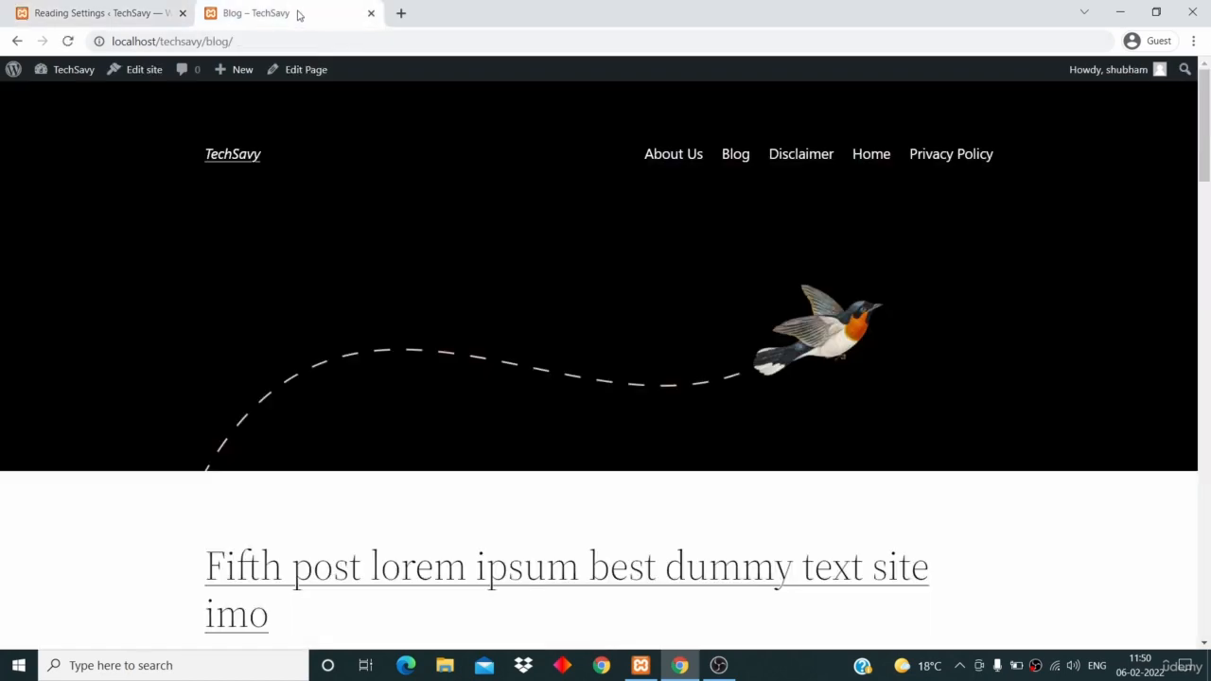
click(246, 161)
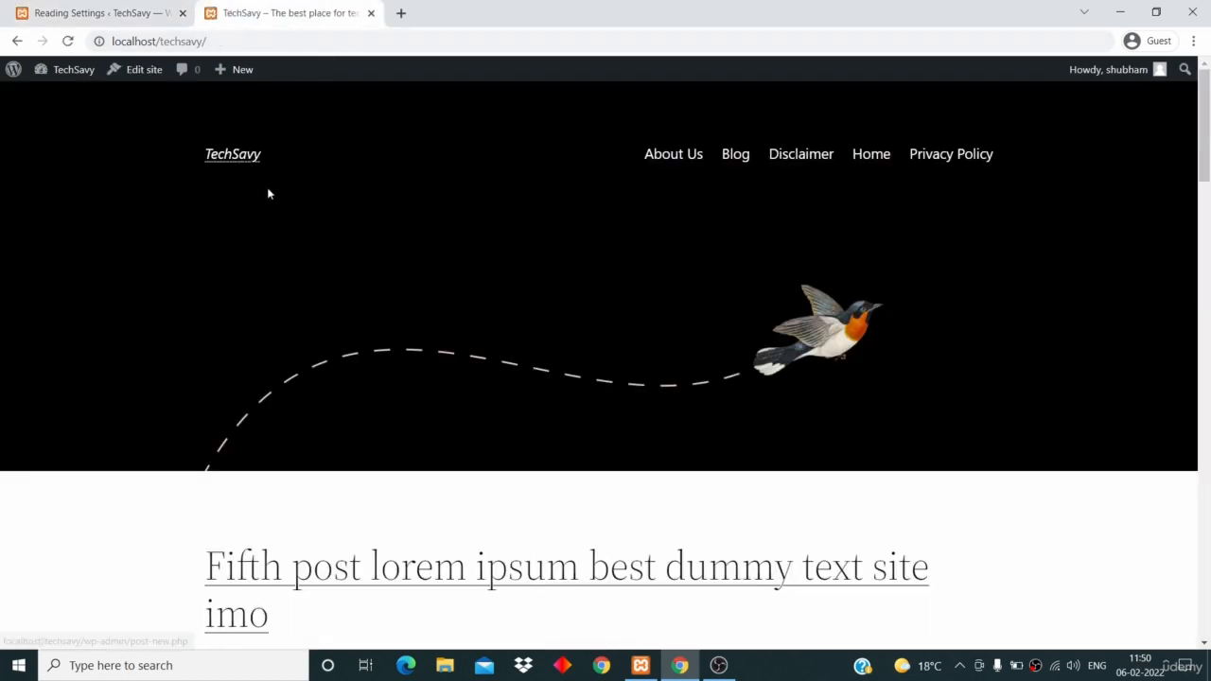
scroll(354, 313, down, 2)
scroll(357, 312, up, 2)
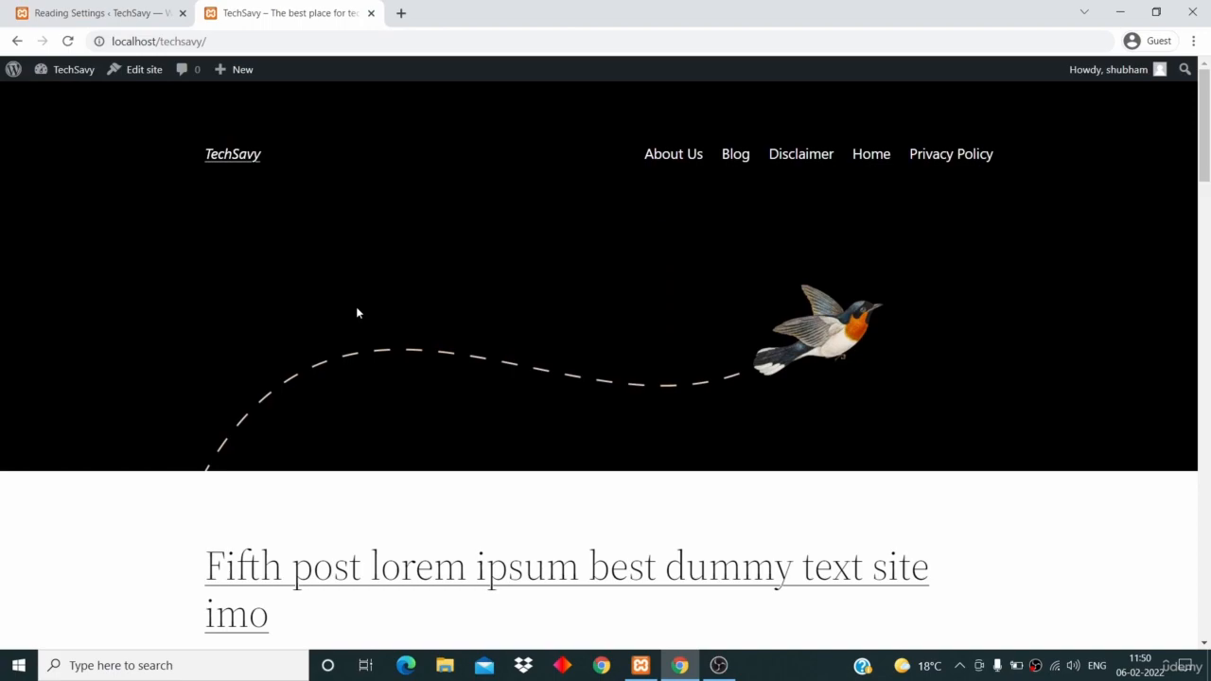
scroll(356, 312, down, 15)
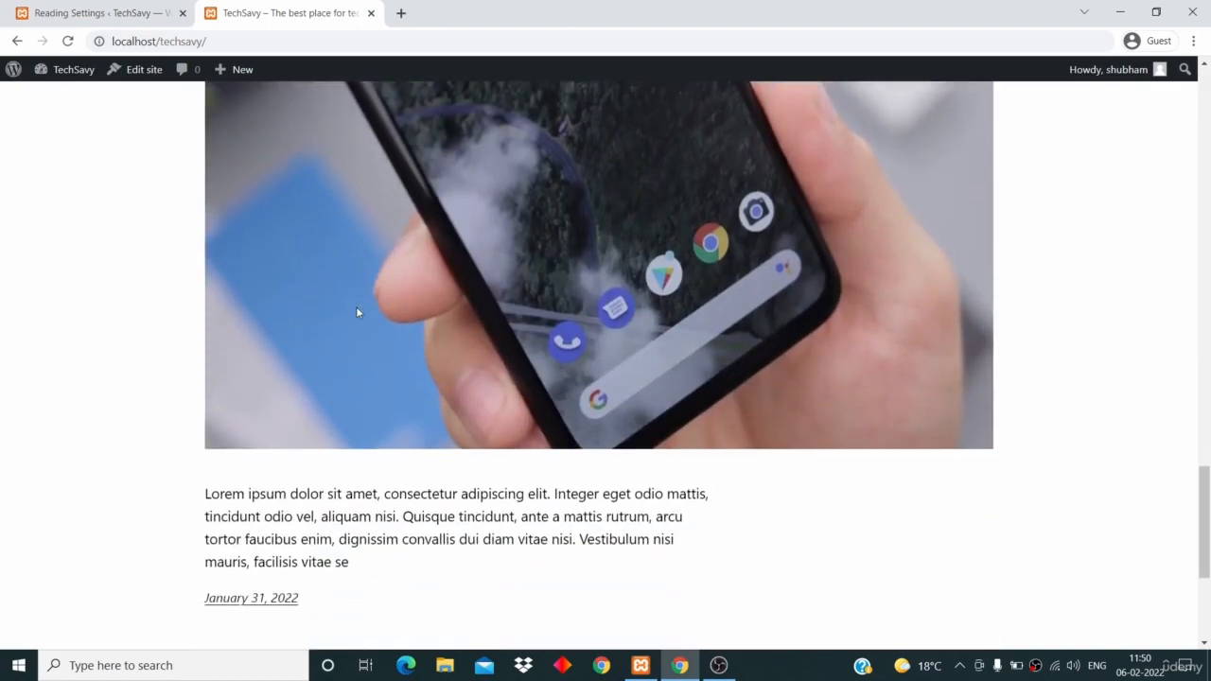
scroll(357, 312, up, 15)
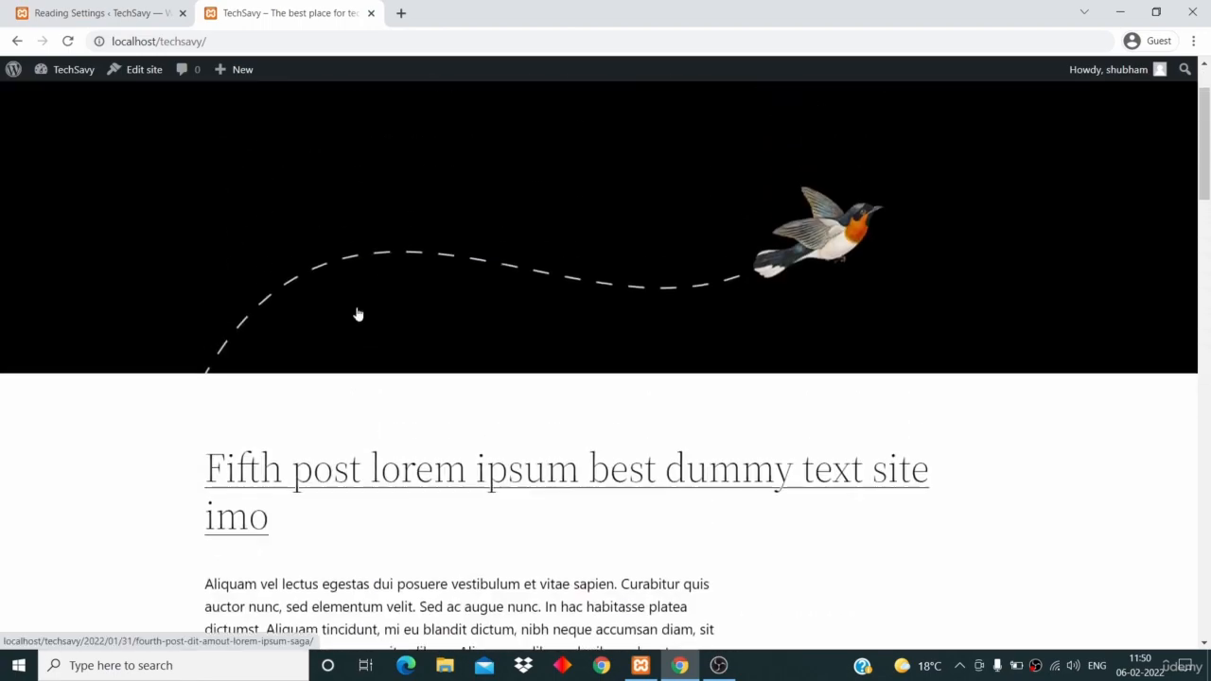
scroll(357, 314, up, 1)
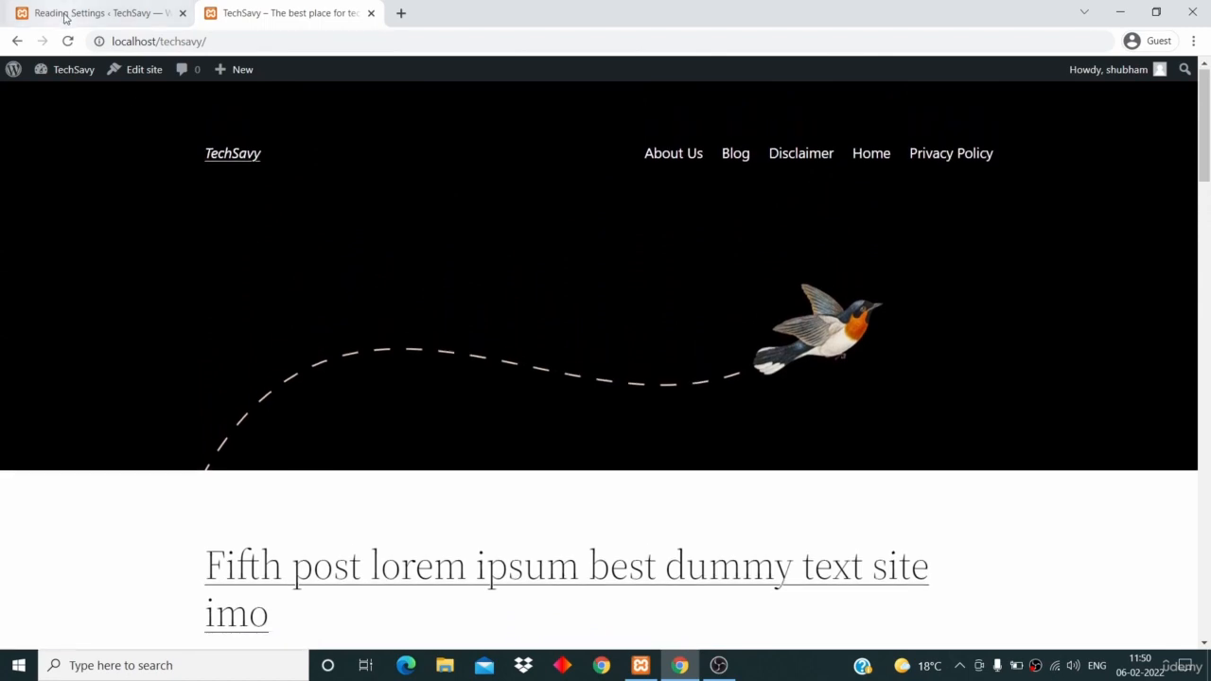
click(65, 13)
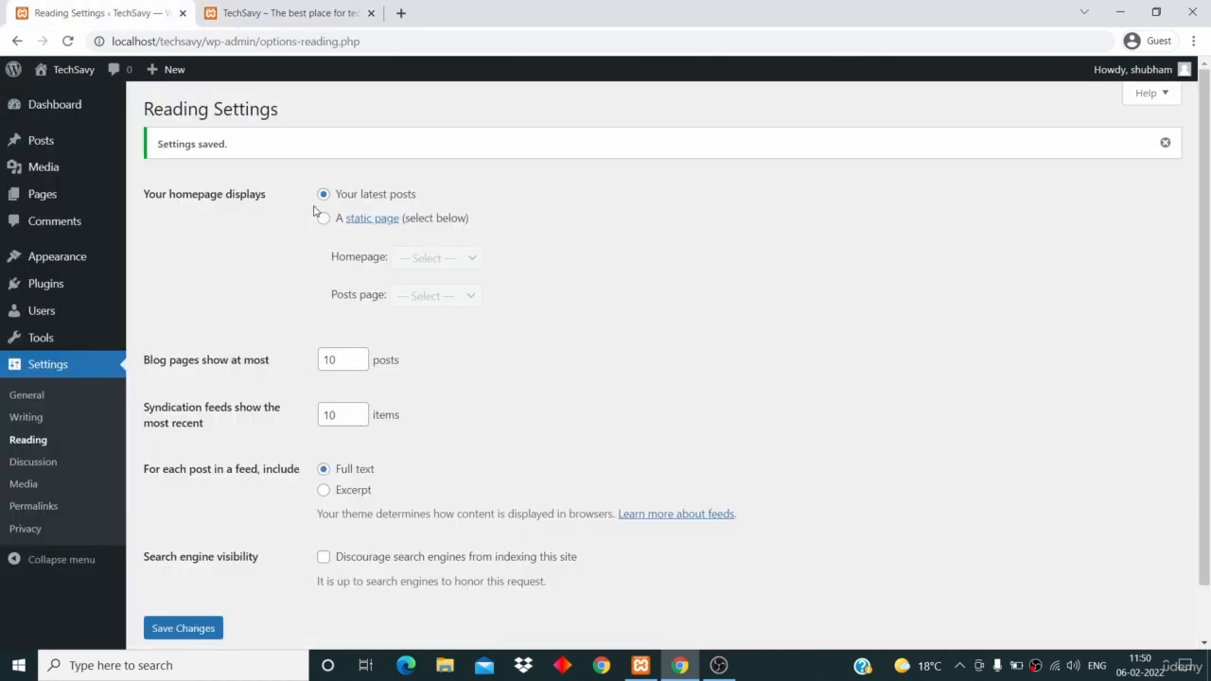